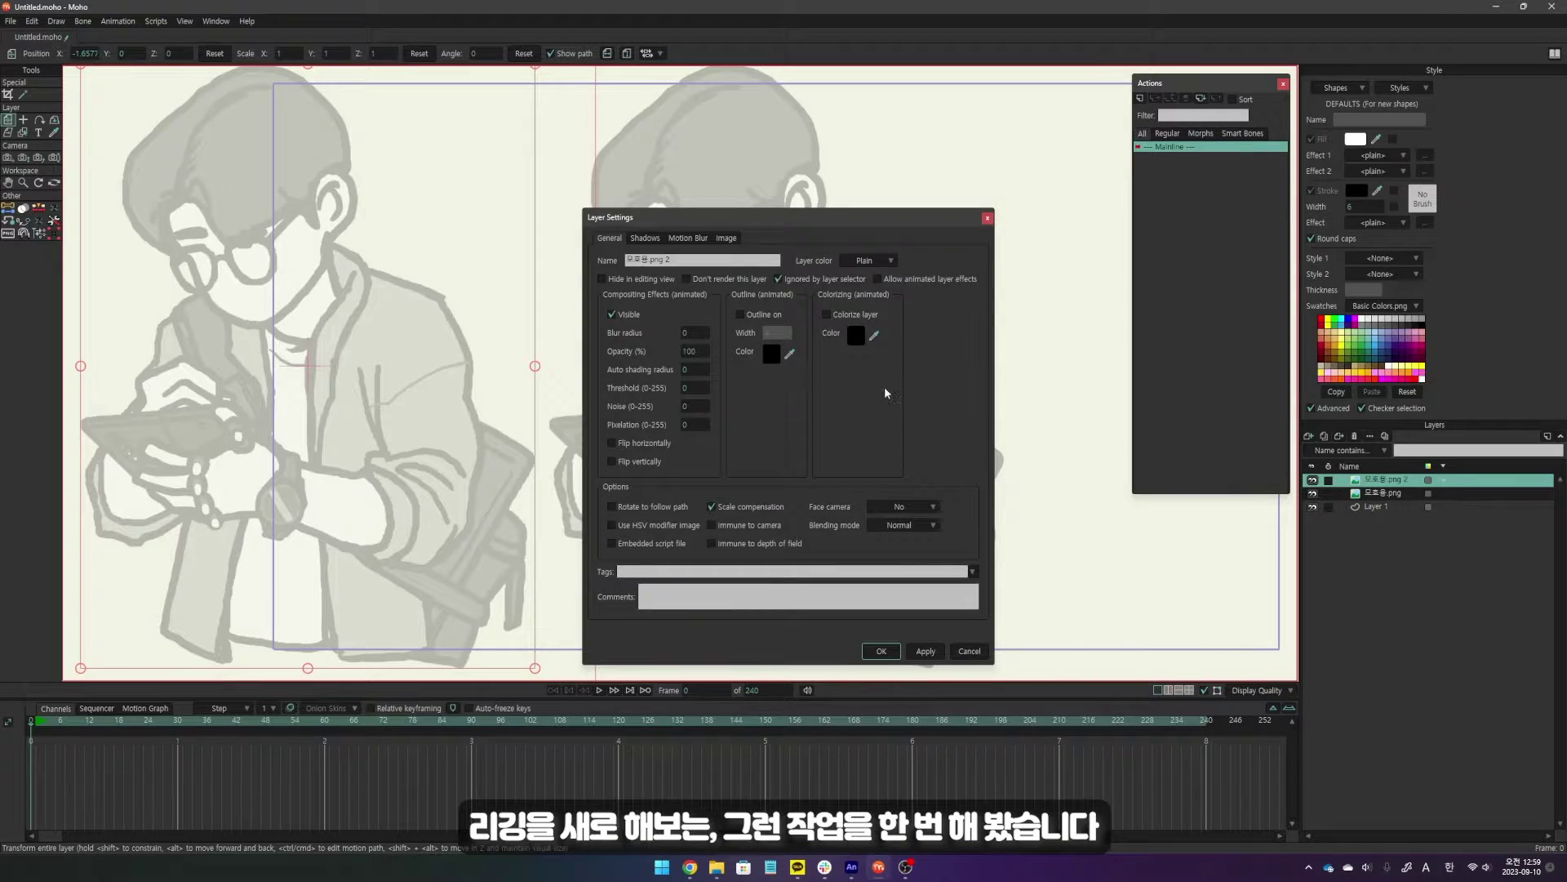
Apply the layer settings of the 모호용.png 2 reference image with Ignored by layer selector enabled.
left_click(922, 655)
scroll(489, 425, "down", 3)
scroll(490, 425, "up", 3)
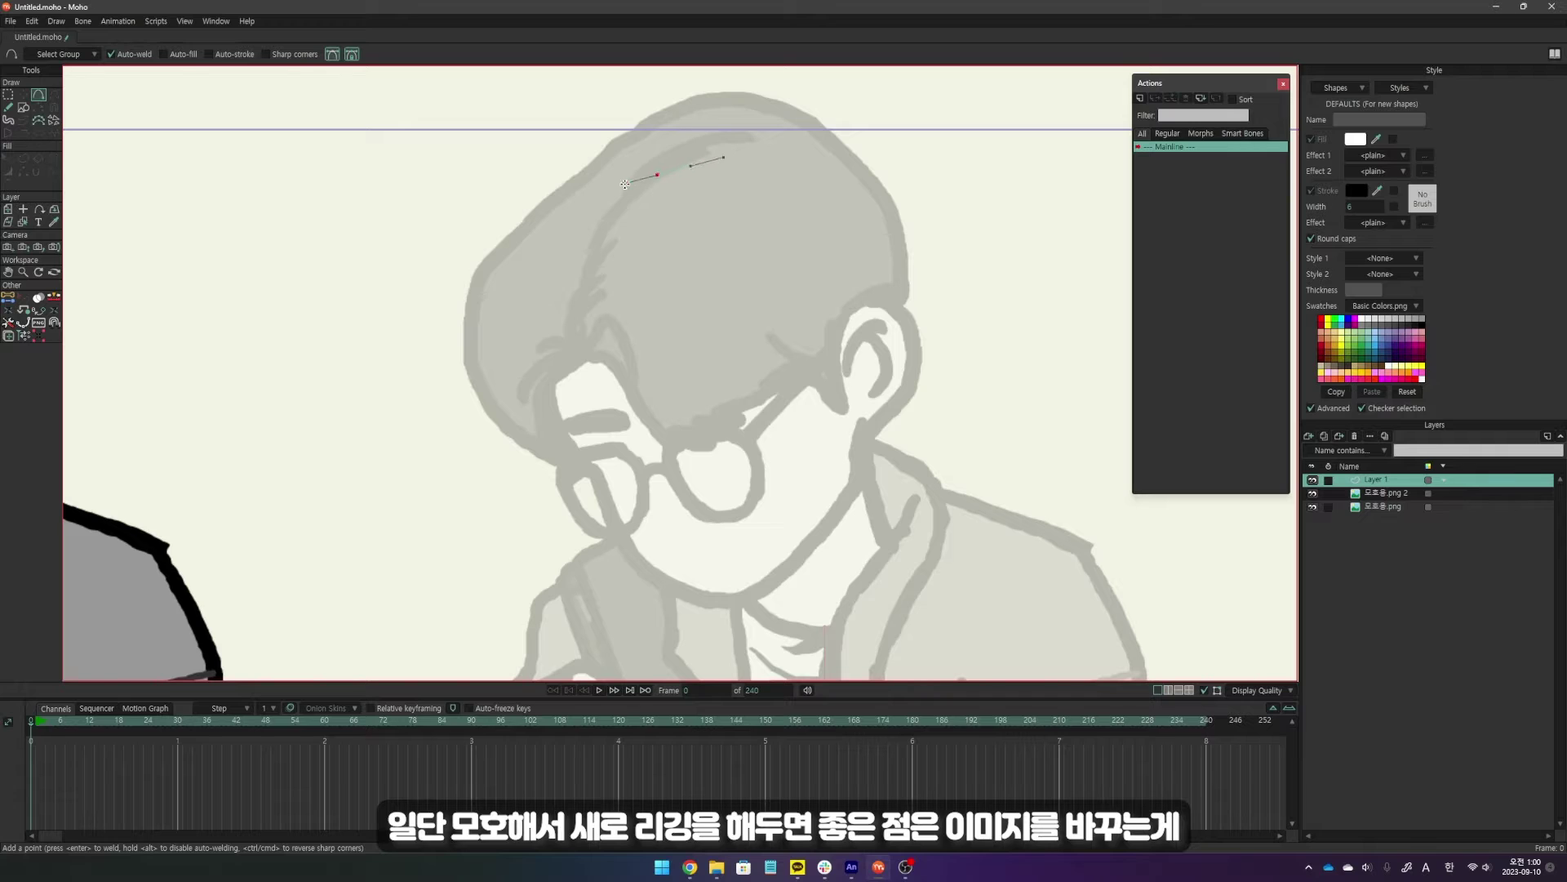
Trace the face with curve points on Layer 1, from under the hair down around the jaw and up to the ear.
left_click_drag(625, 184, 553, 279)
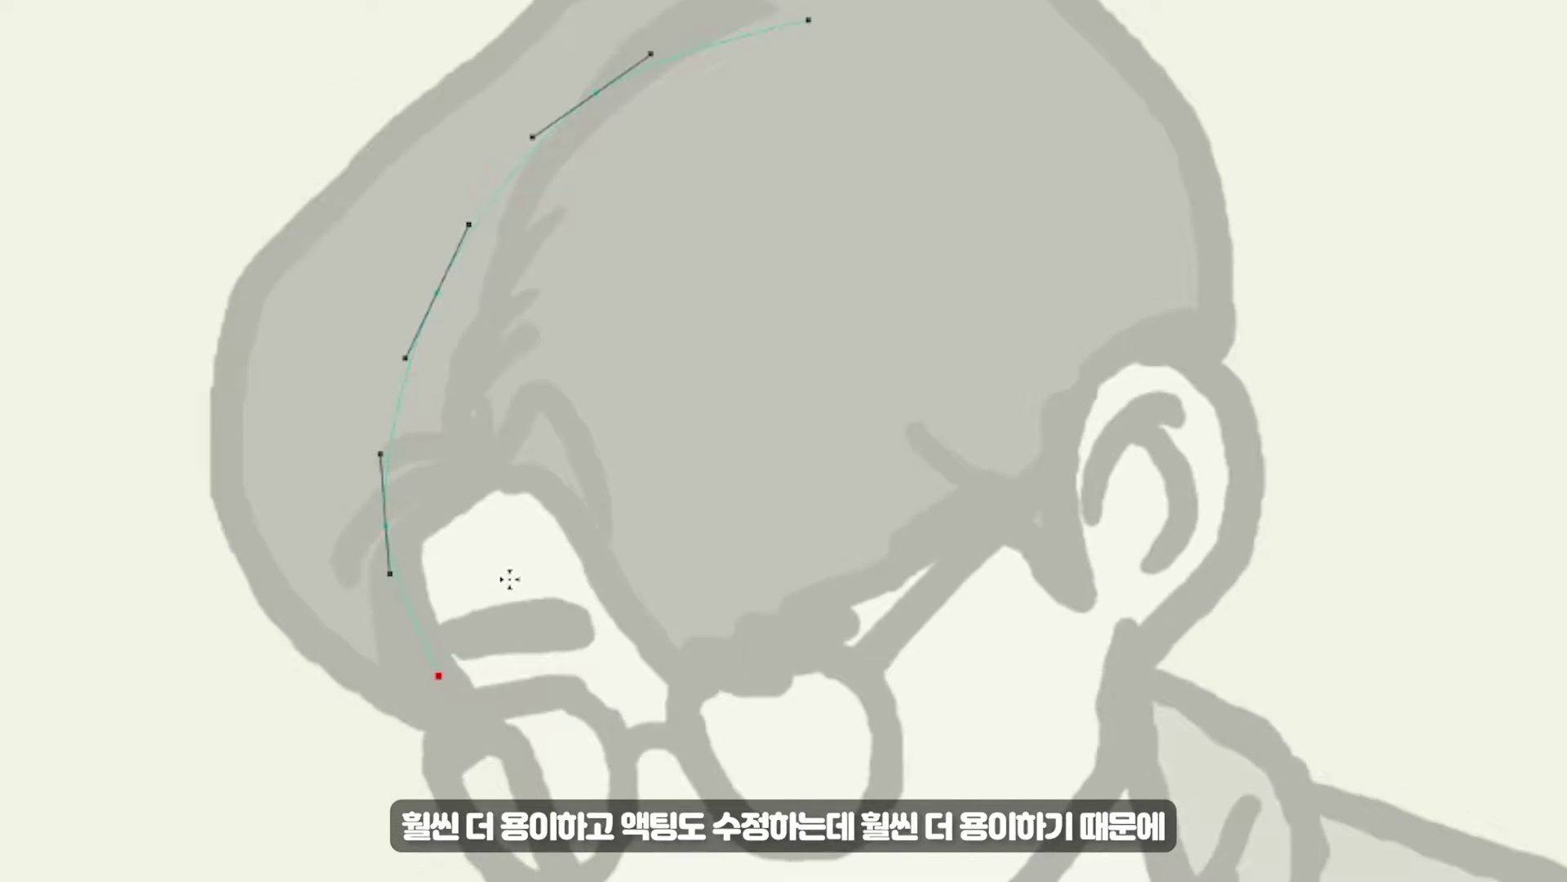
left_click_drag(418, 765, 441, 809)
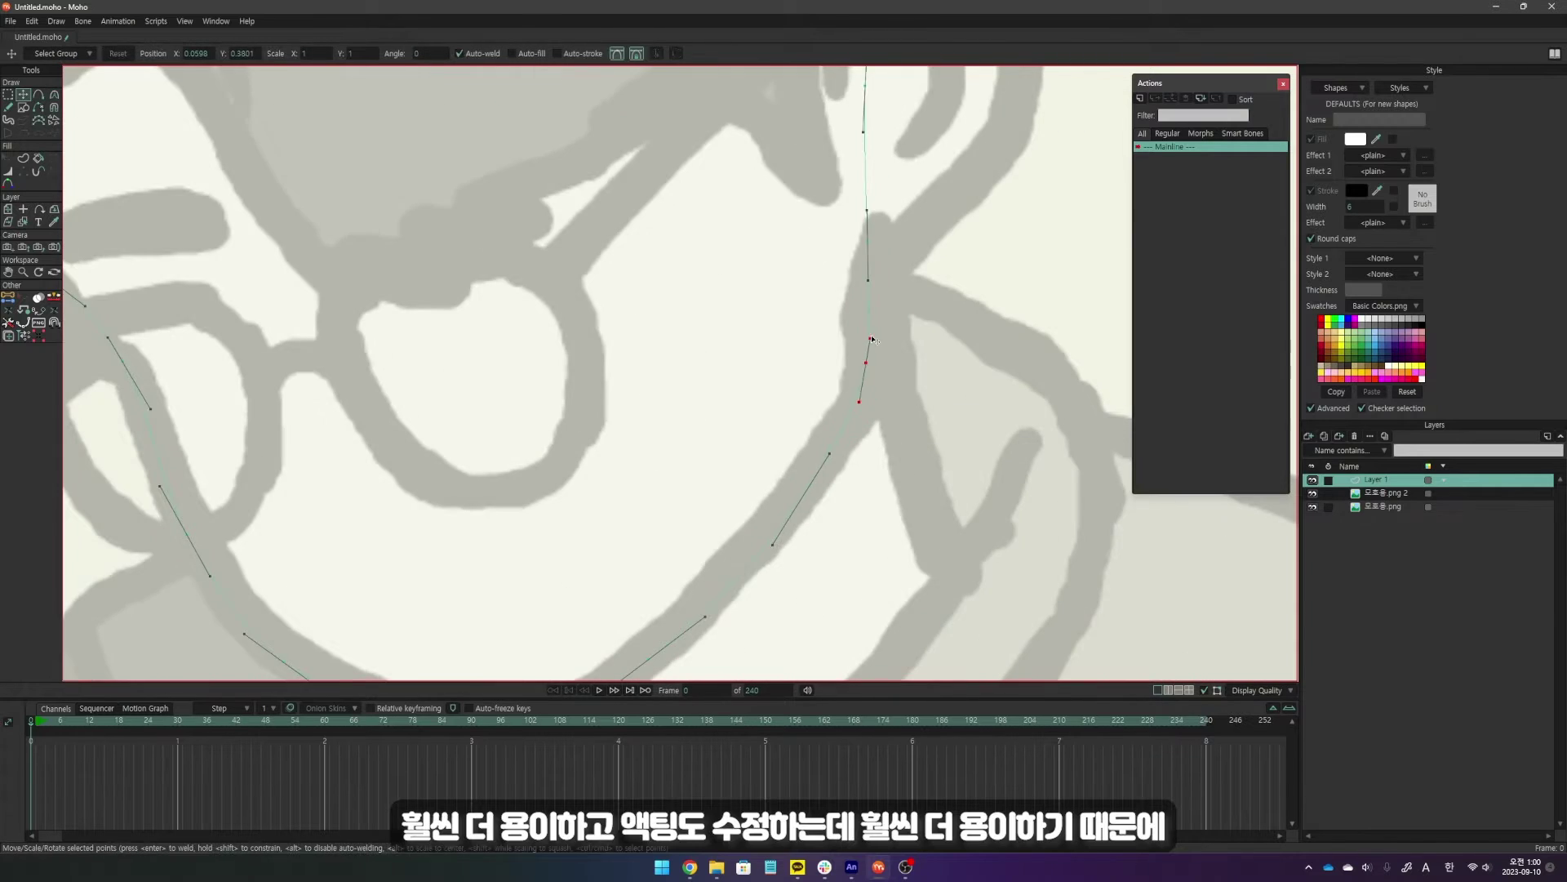
scroll(816, 396, "down", 3)
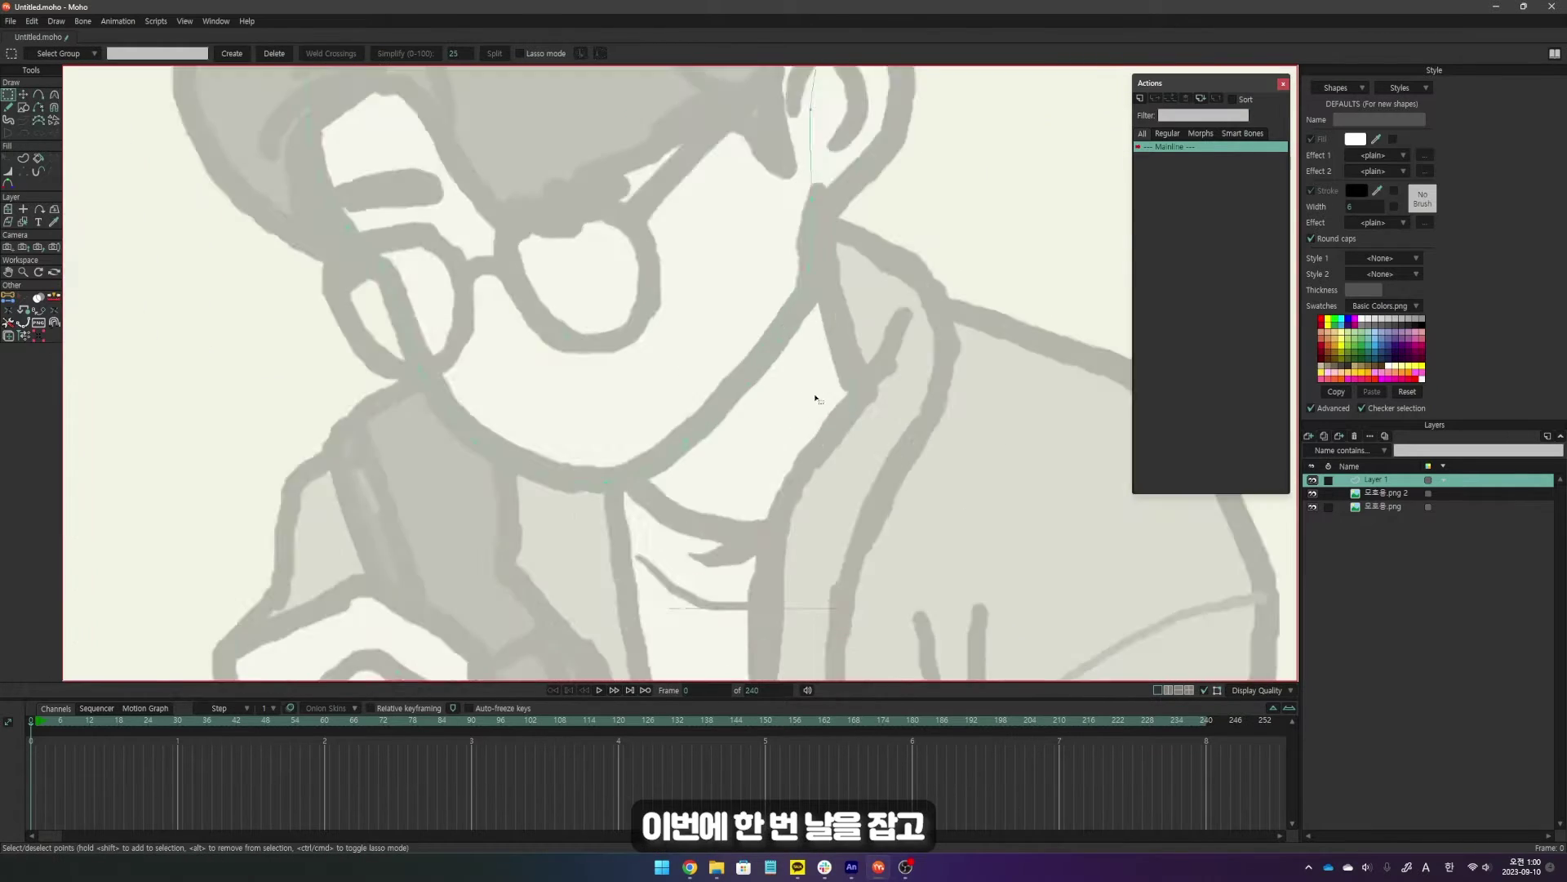
scroll(749, 409, "up", 1)
Rename Layer 1, which holds the face outline, as head.
double_click(1376, 482)
type("hee")
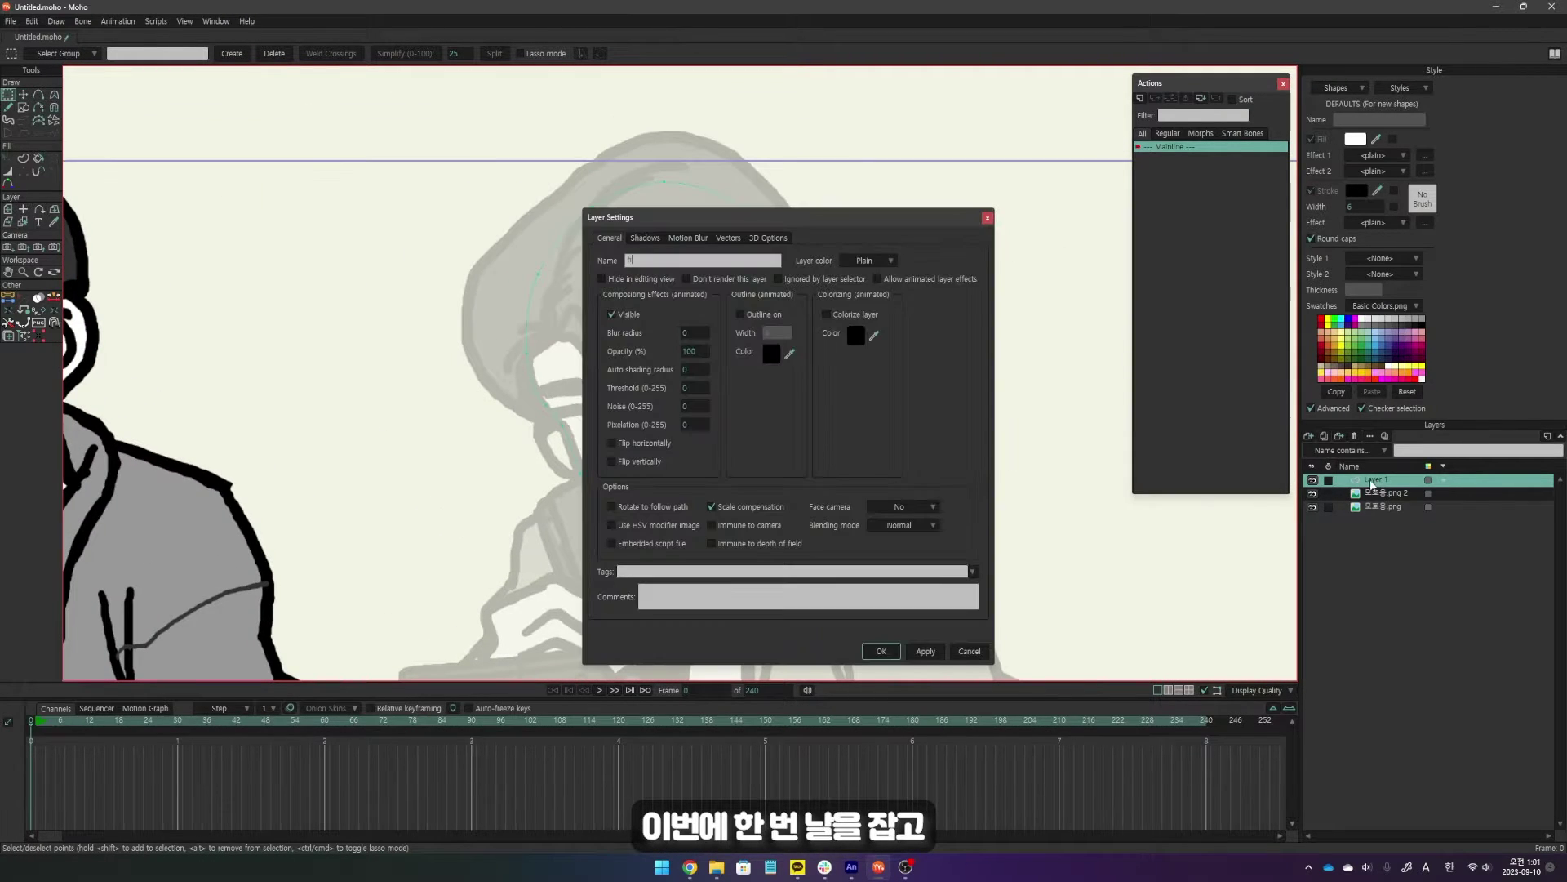
left_click(923, 650)
Trace the outer edge of the phone-side sleeve with curve points on the 회색셔츠 상박 layer.
scroll(876, 435, "up", 3)
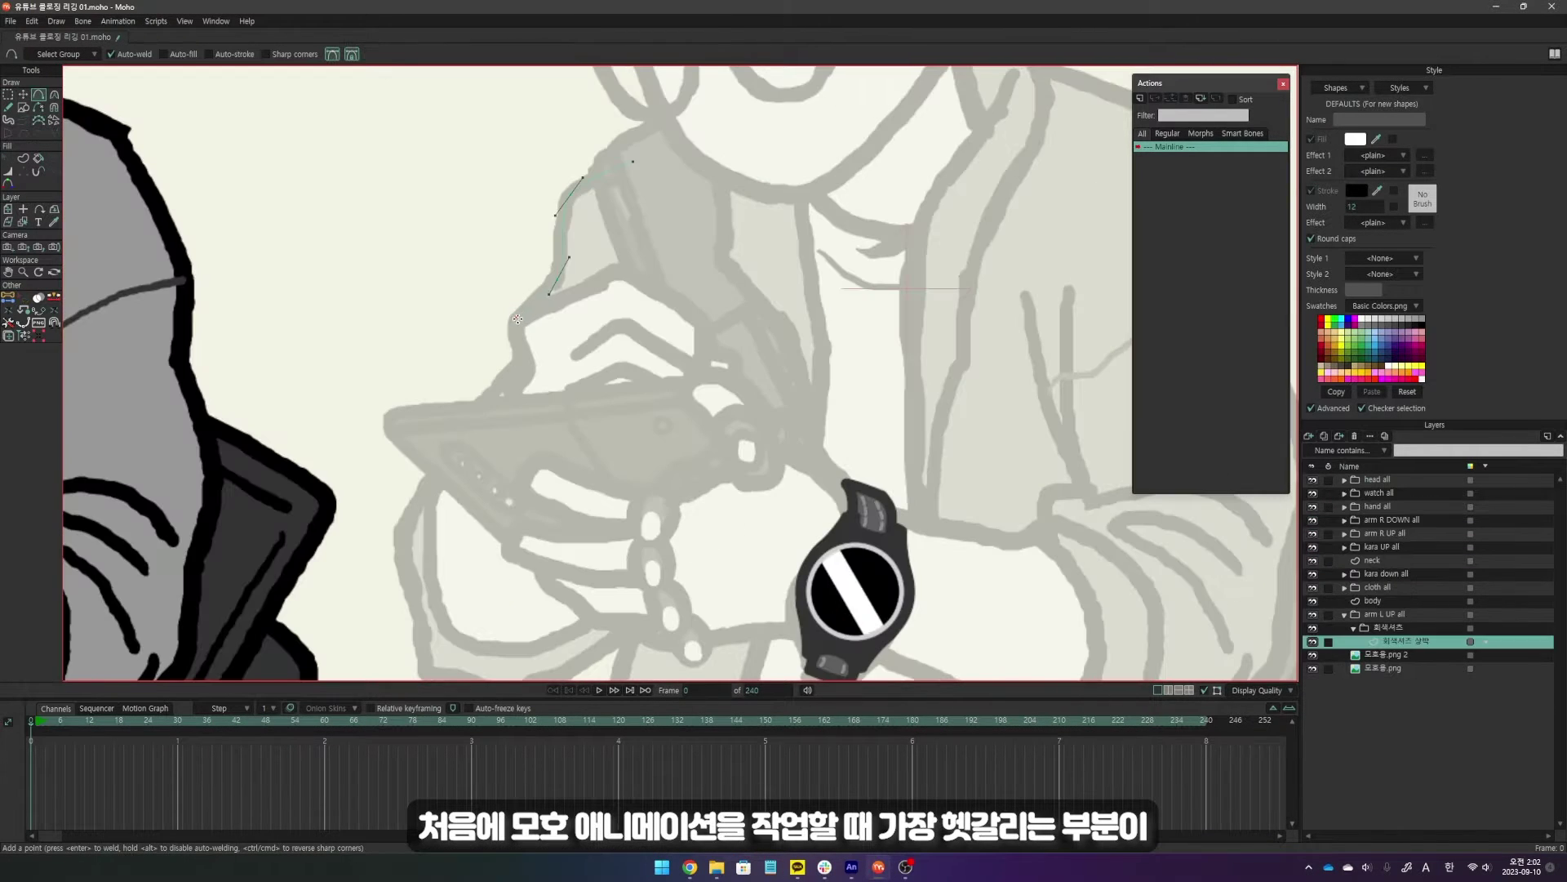
left_click(491, 398)
left_click(466, 434)
left_click(441, 463)
left_click(439, 529)
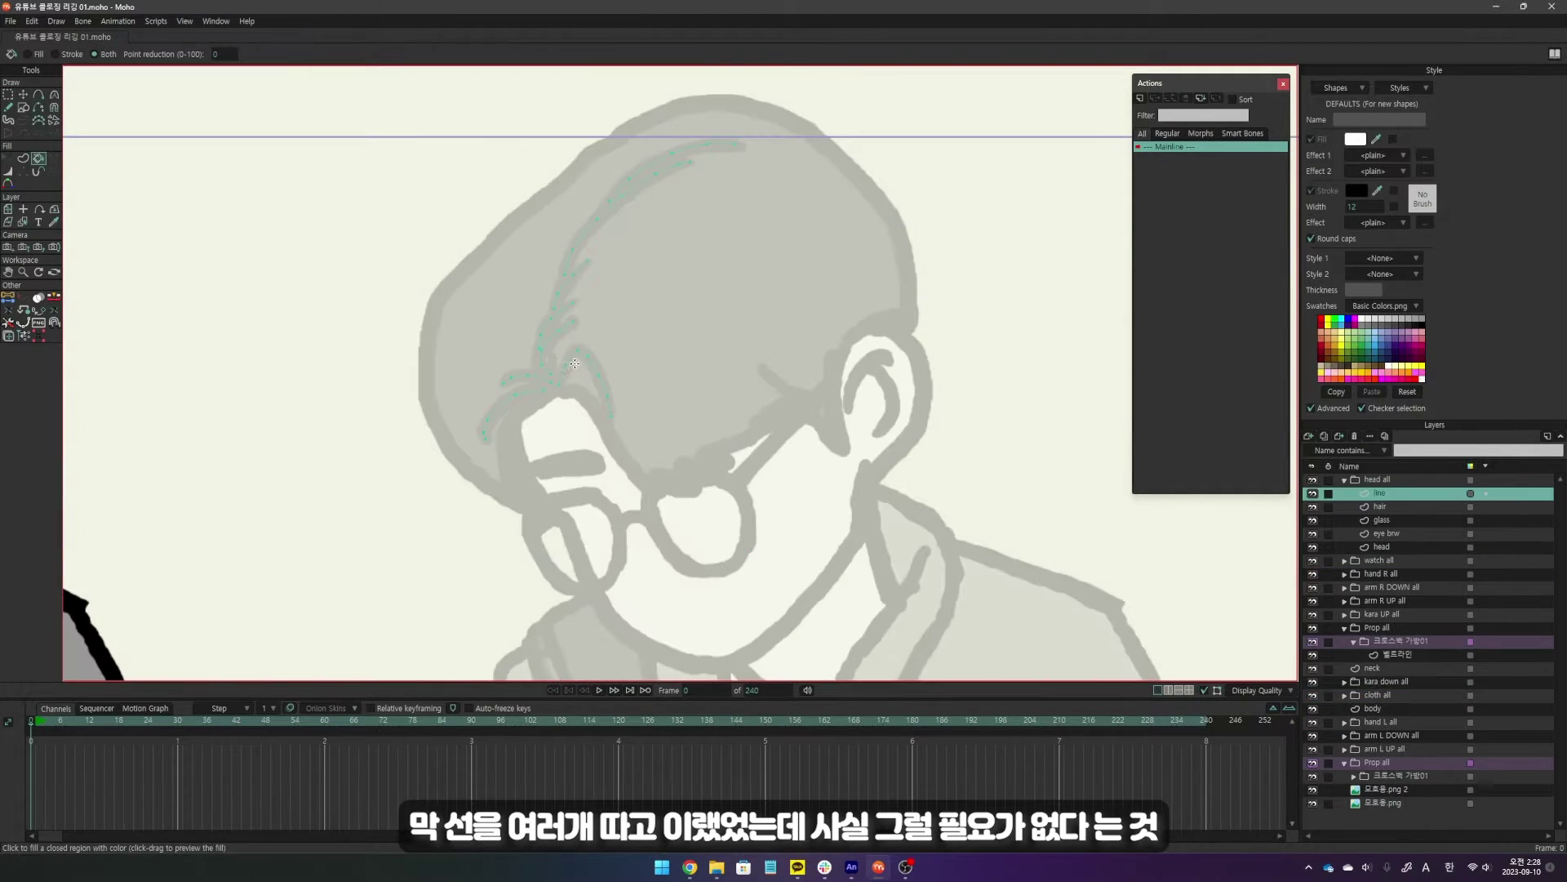
Apply the SW INK2 brush to the hair strand stroke on the head's line layer.
scroll(575, 363, "up", 5)
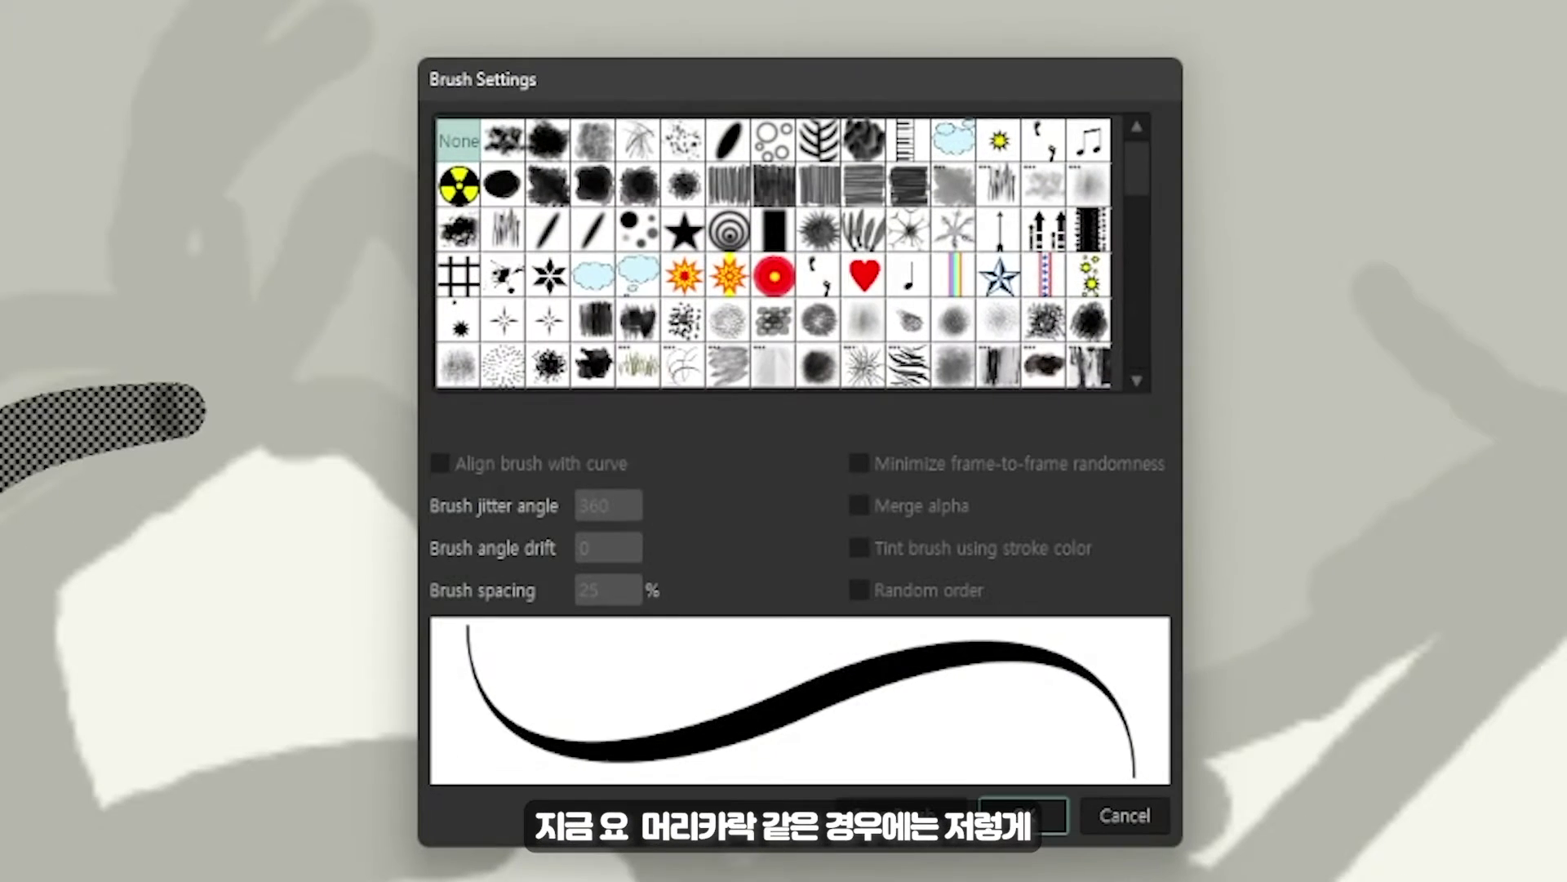
scroll(944, 355, "down", 2)
left_click(944, 364)
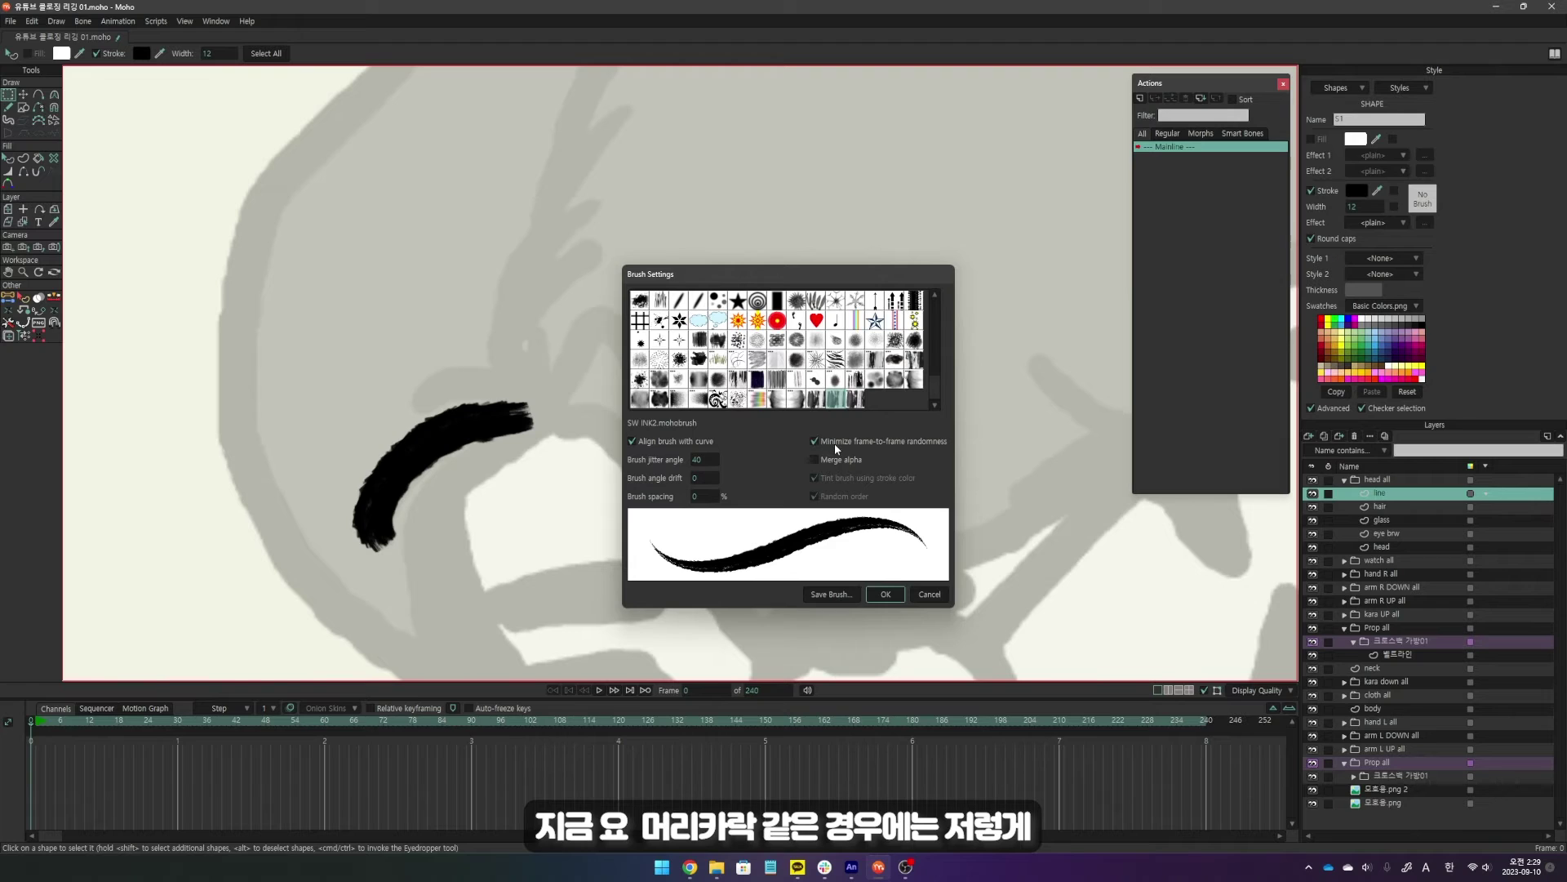
left_click(1023, 815)
left_click_drag(427, 372, 474, 373)
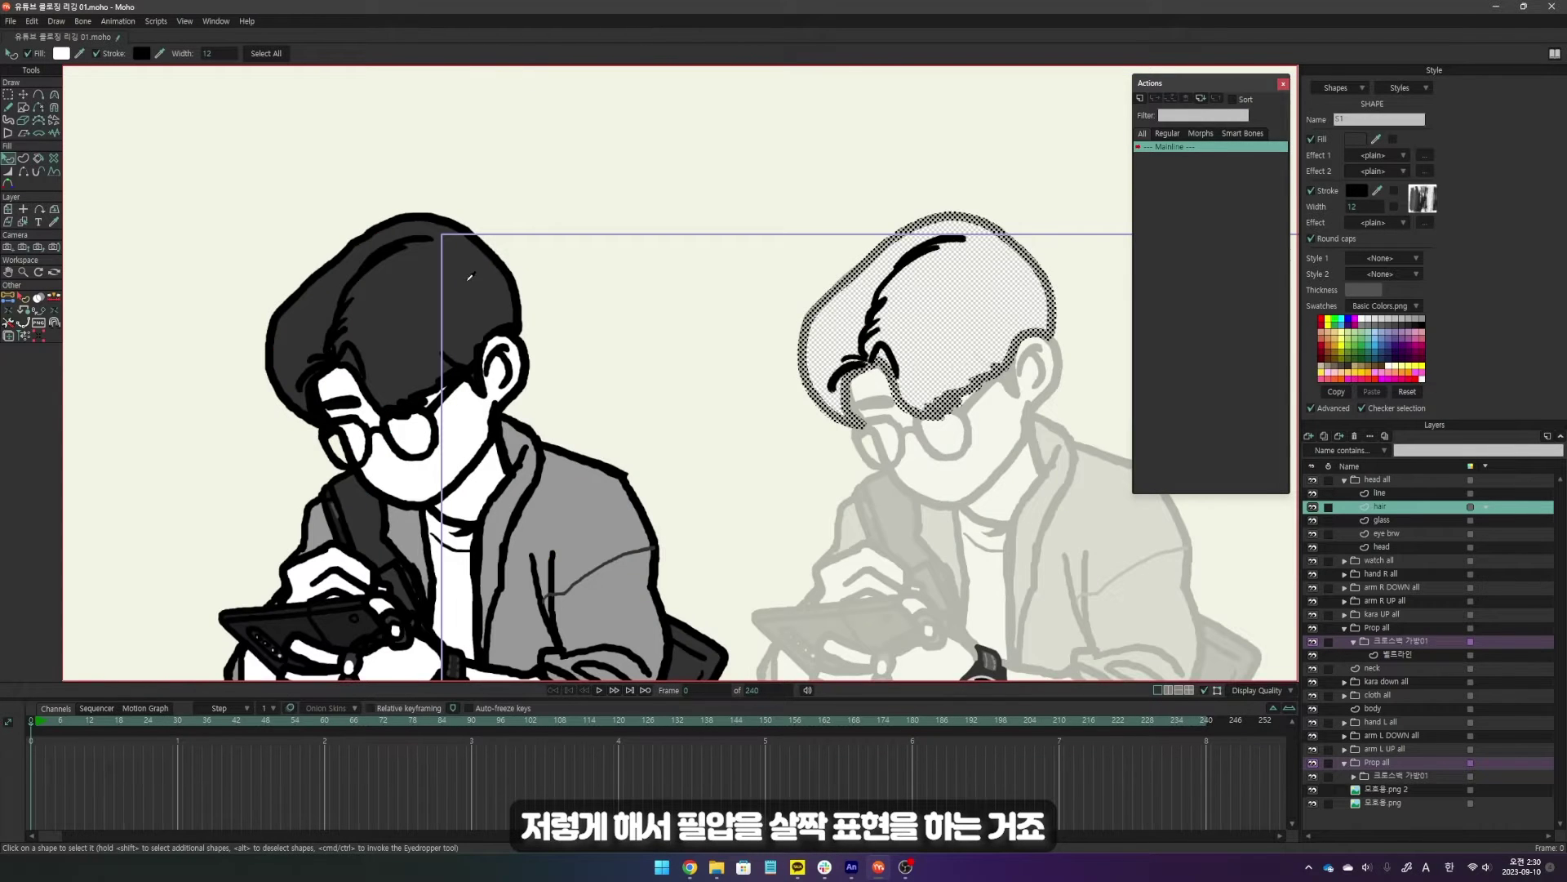
key("ctrl+a")
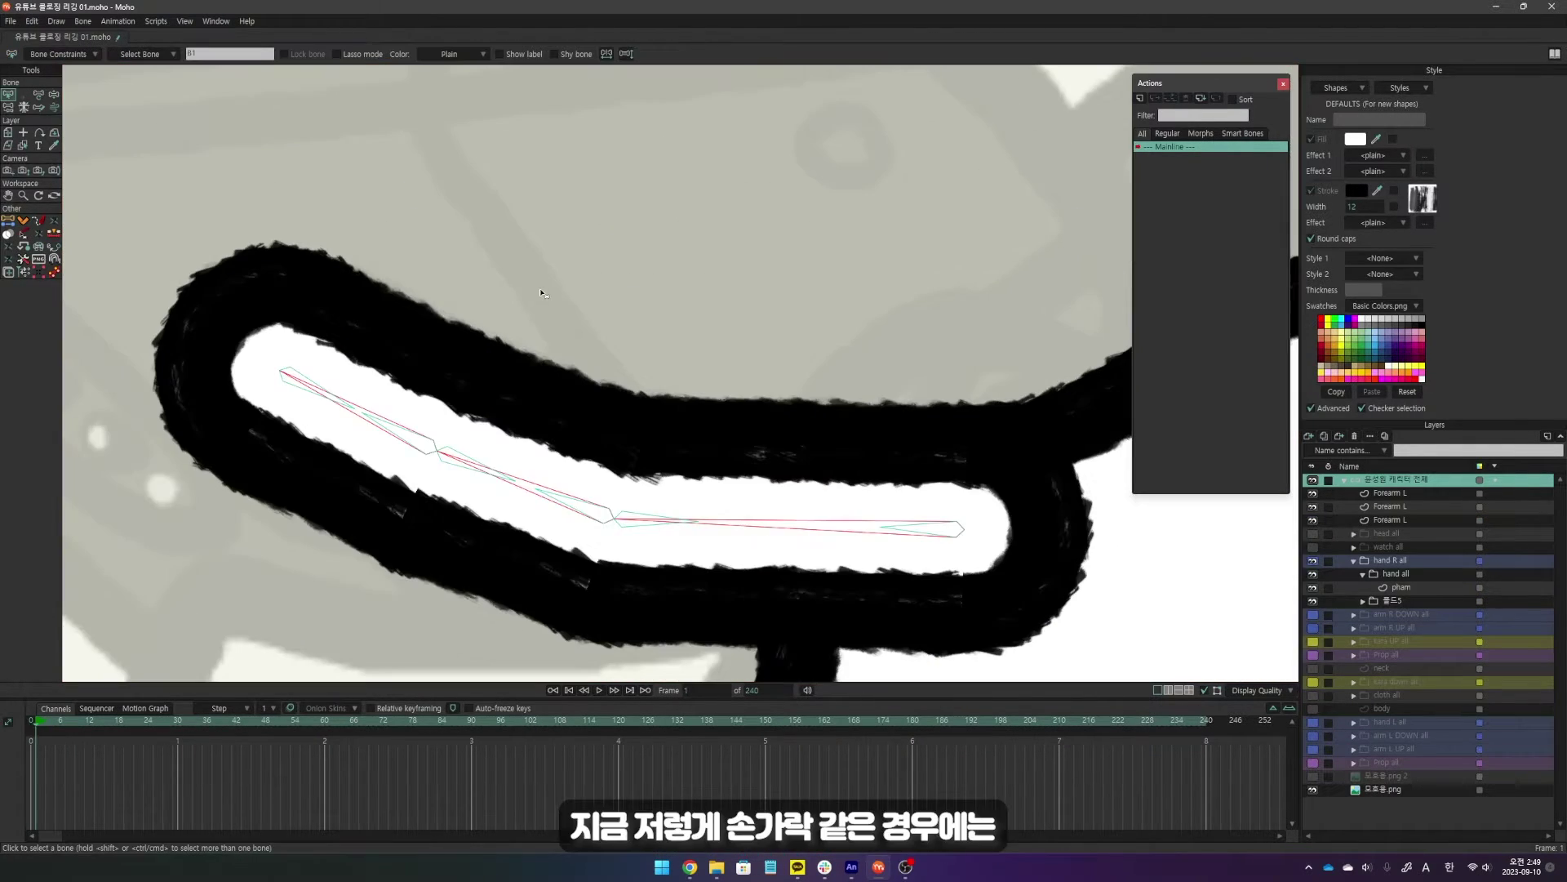
Bend the finger with its bone chain and work on the points of the rounded outline at the finger's end bone.
left_click_drag(345, 394, 498, 351)
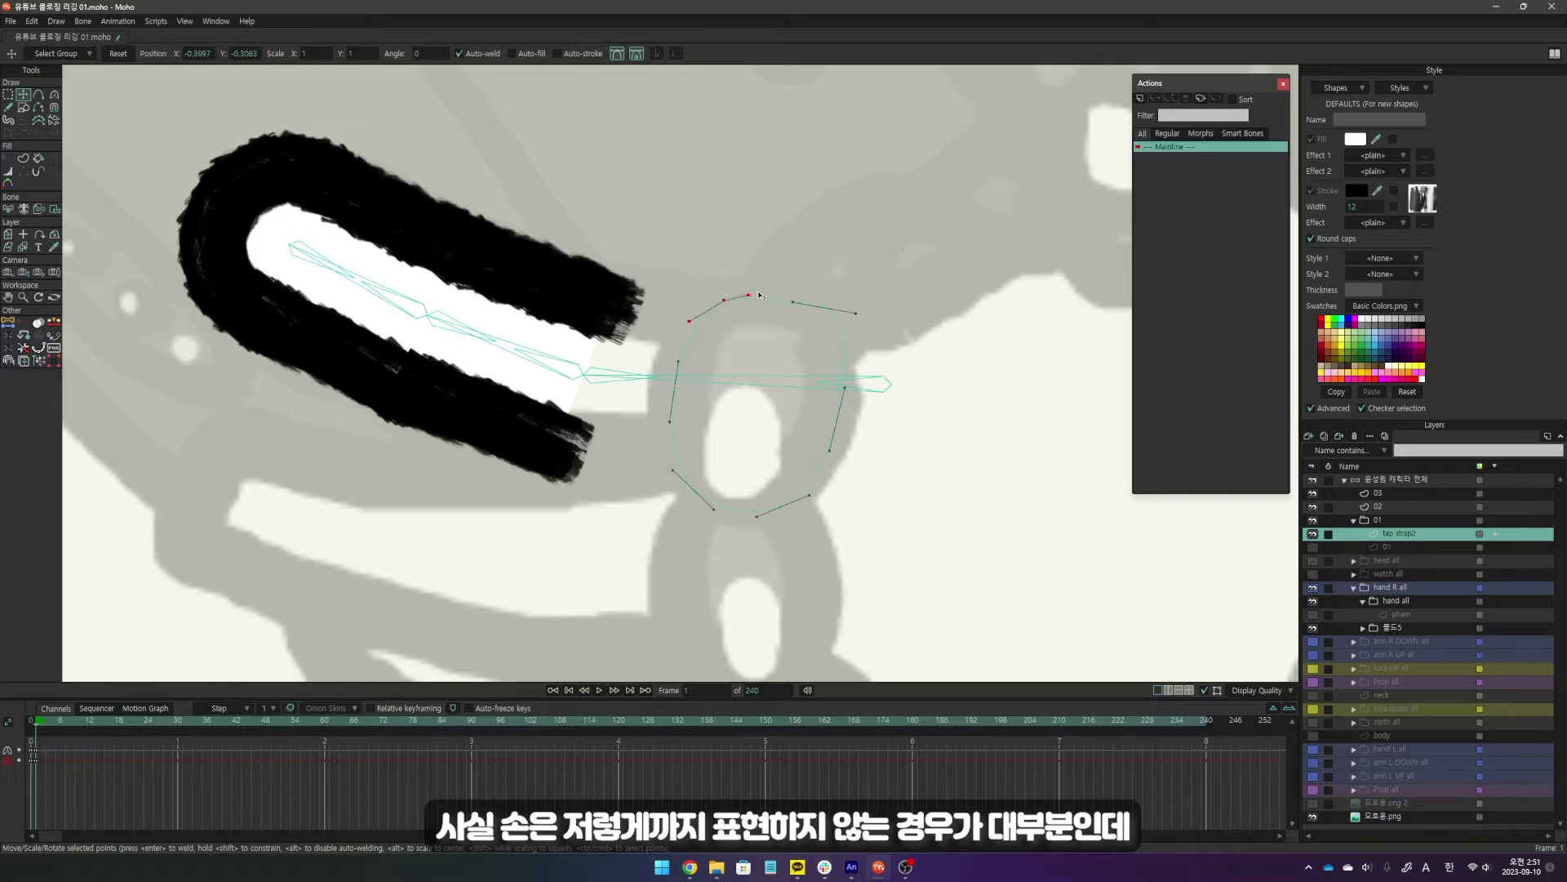
scroll(759, 296, "up", 3)
key("g")
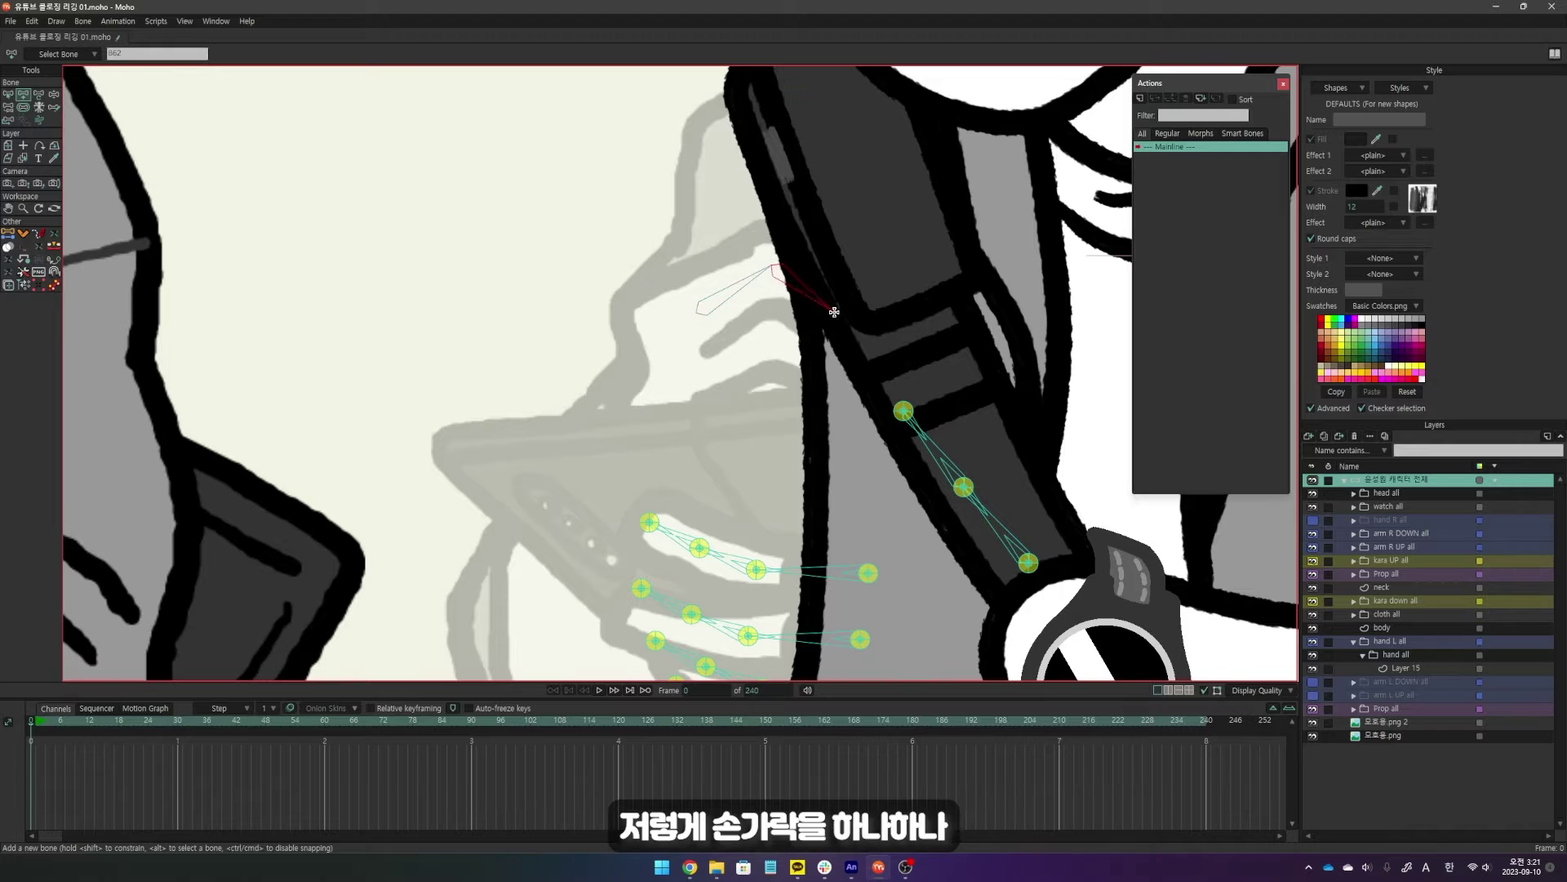
Create limb shapes over the new finger bones of the hand above the phone and position them.
left_click(27, 235)
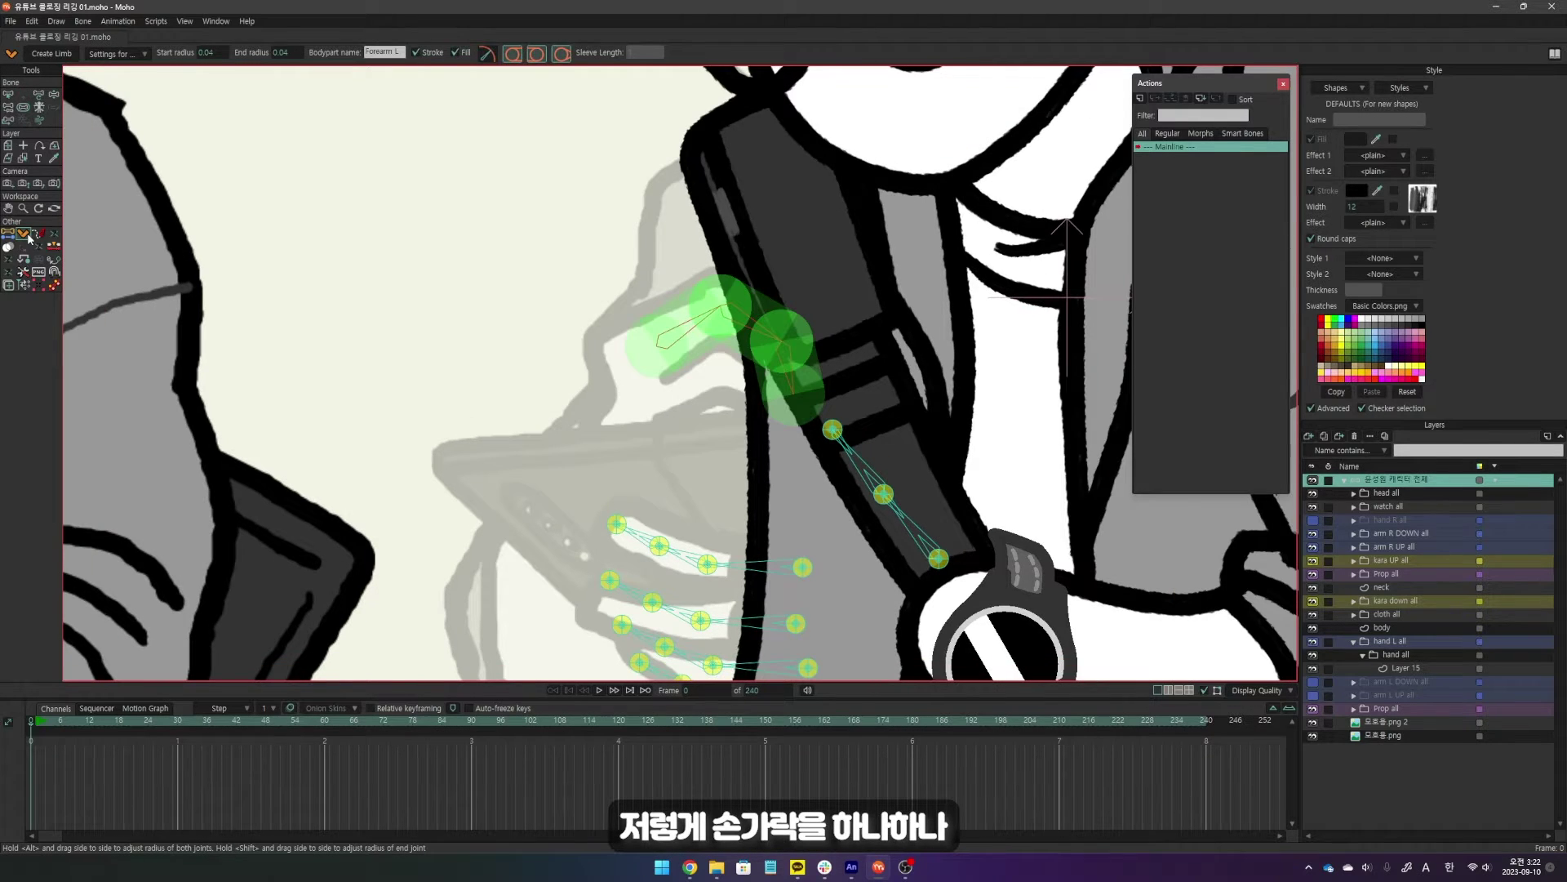
left_click(688, 324)
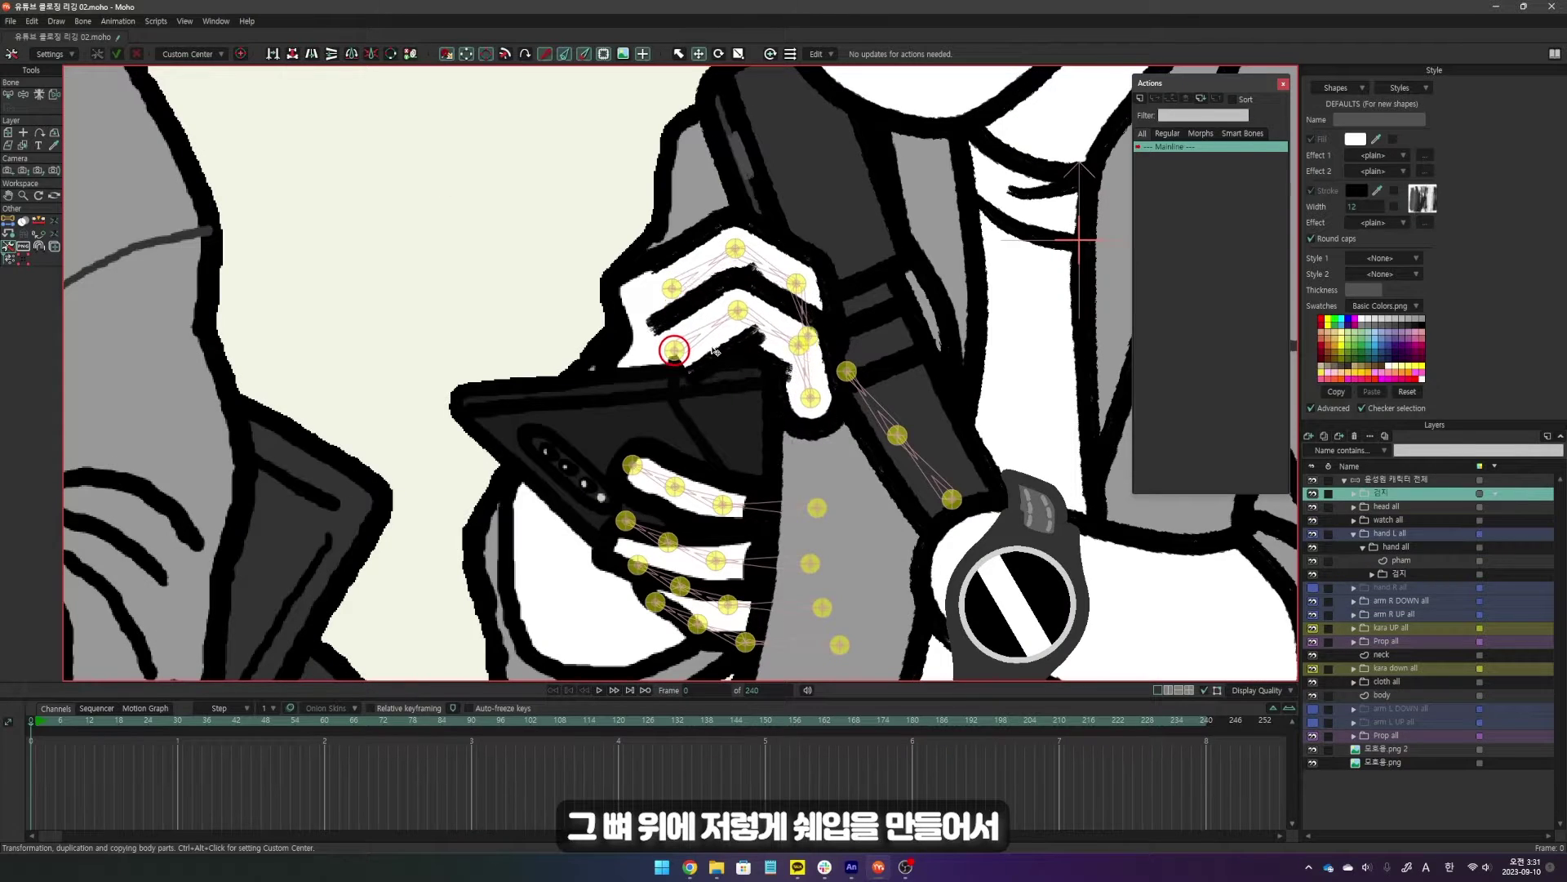
left_click_drag(713, 349, 743, 432)
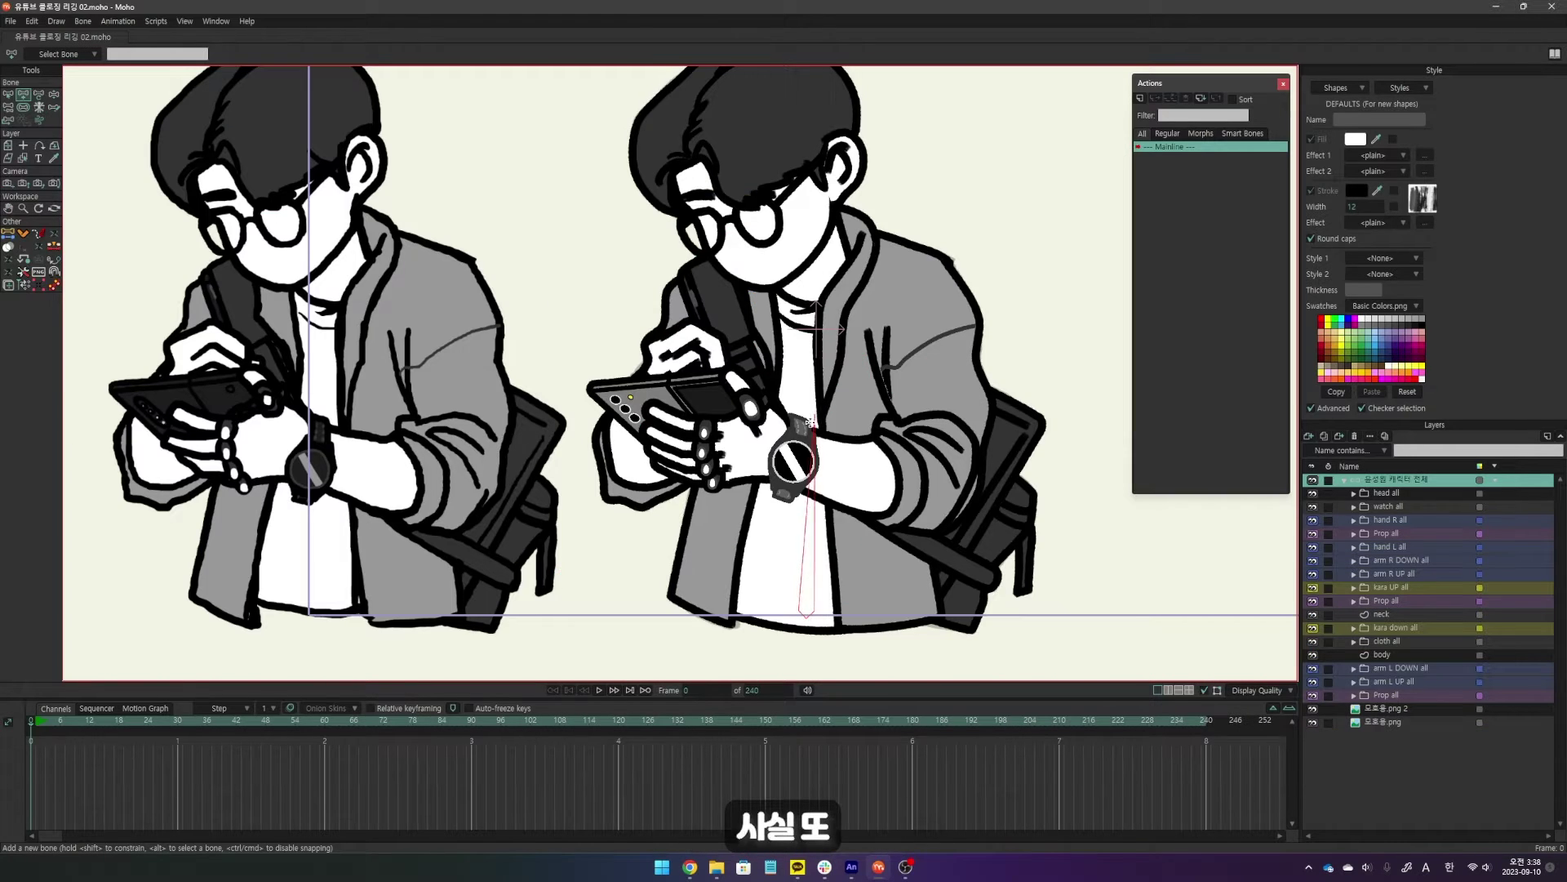
Add bones along the torso, neck and shoulders, and down the watch arm to the hand.
left_click_drag(810, 421, 808, 295)
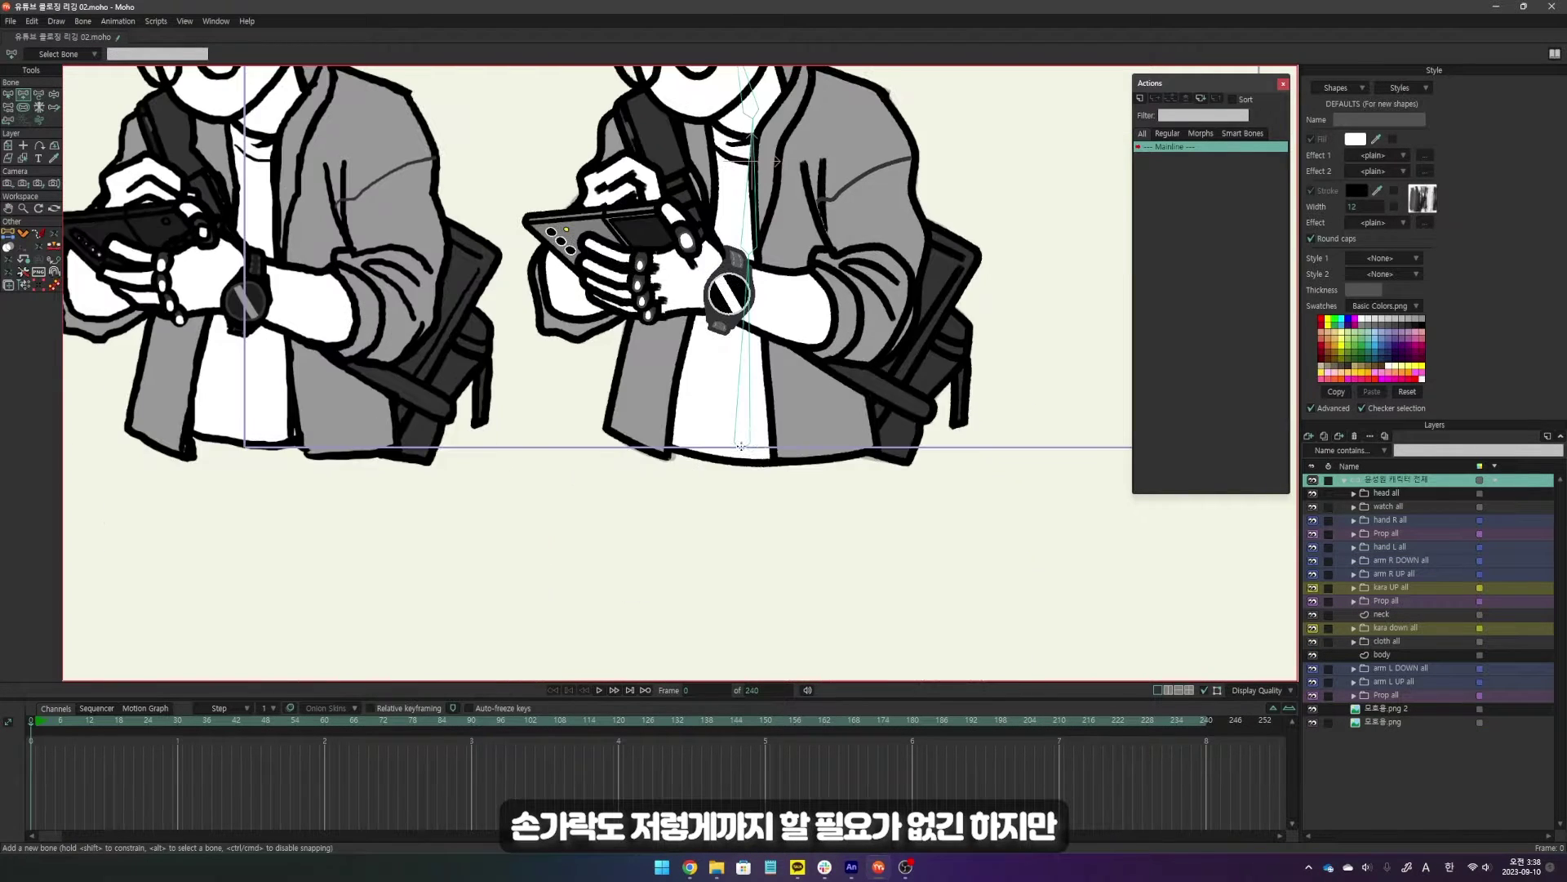
left_click_drag(678, 328, 754, 304)
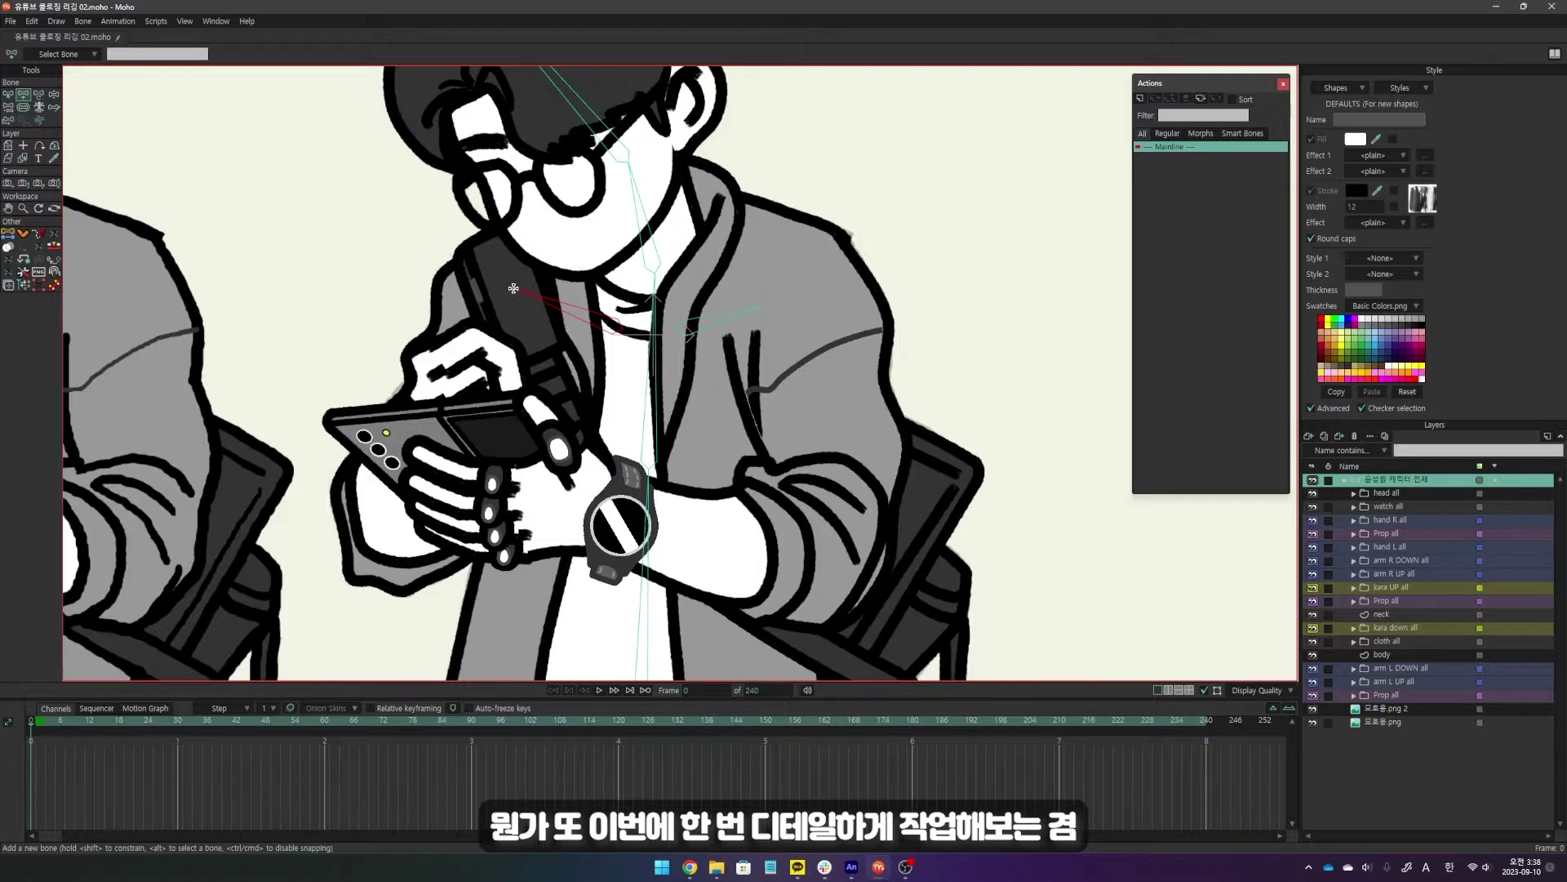
left_click_drag(643, 377, 723, 319)
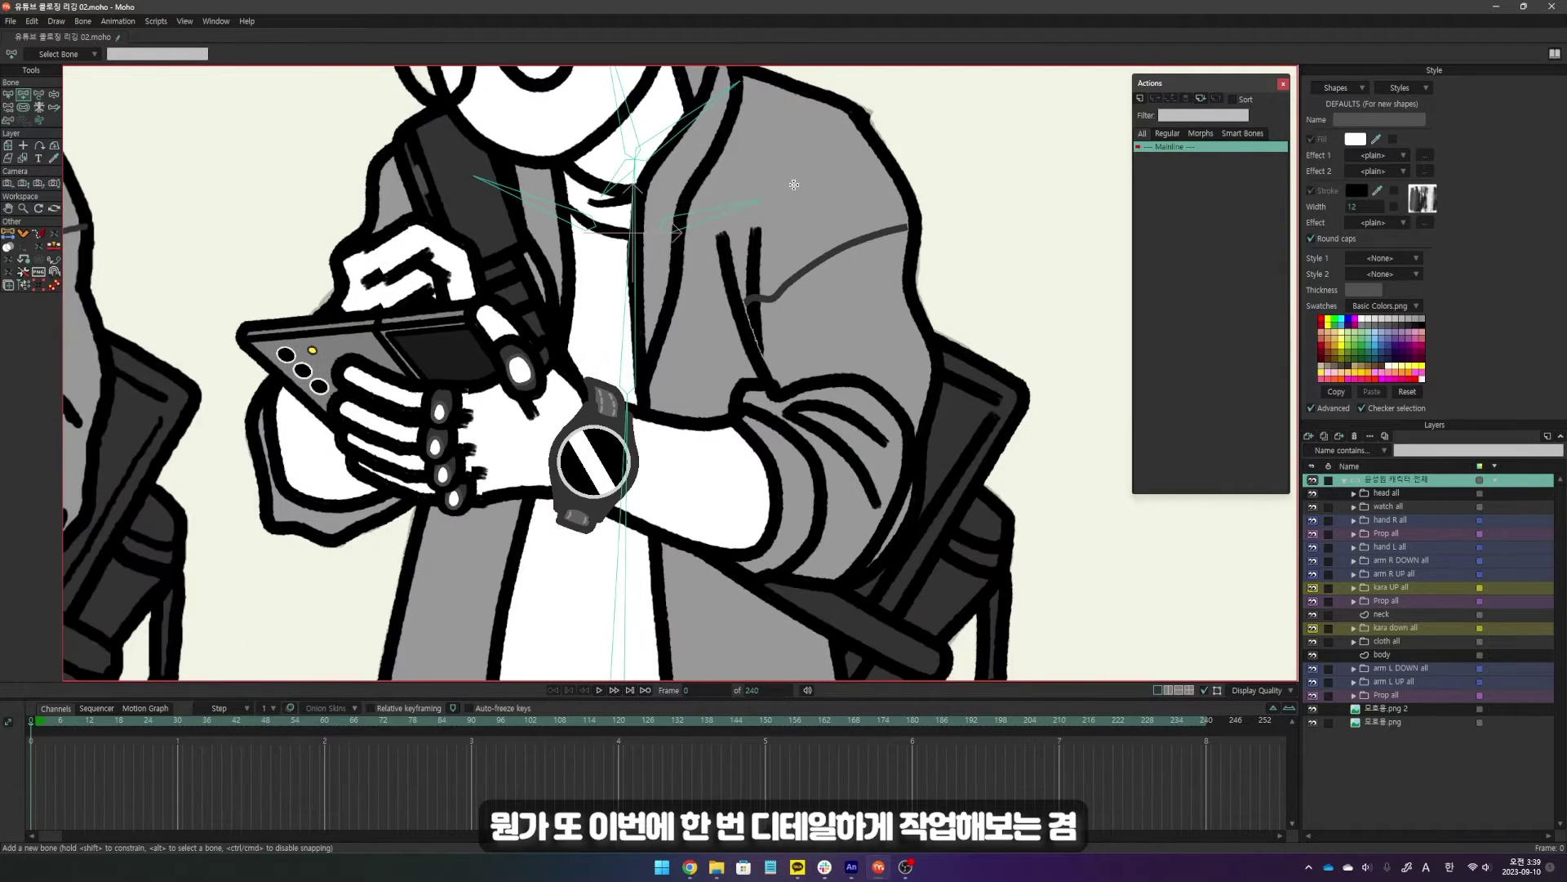
left_click_drag(866, 483, 839, 492)
left_click_drag(598, 456, 579, 391)
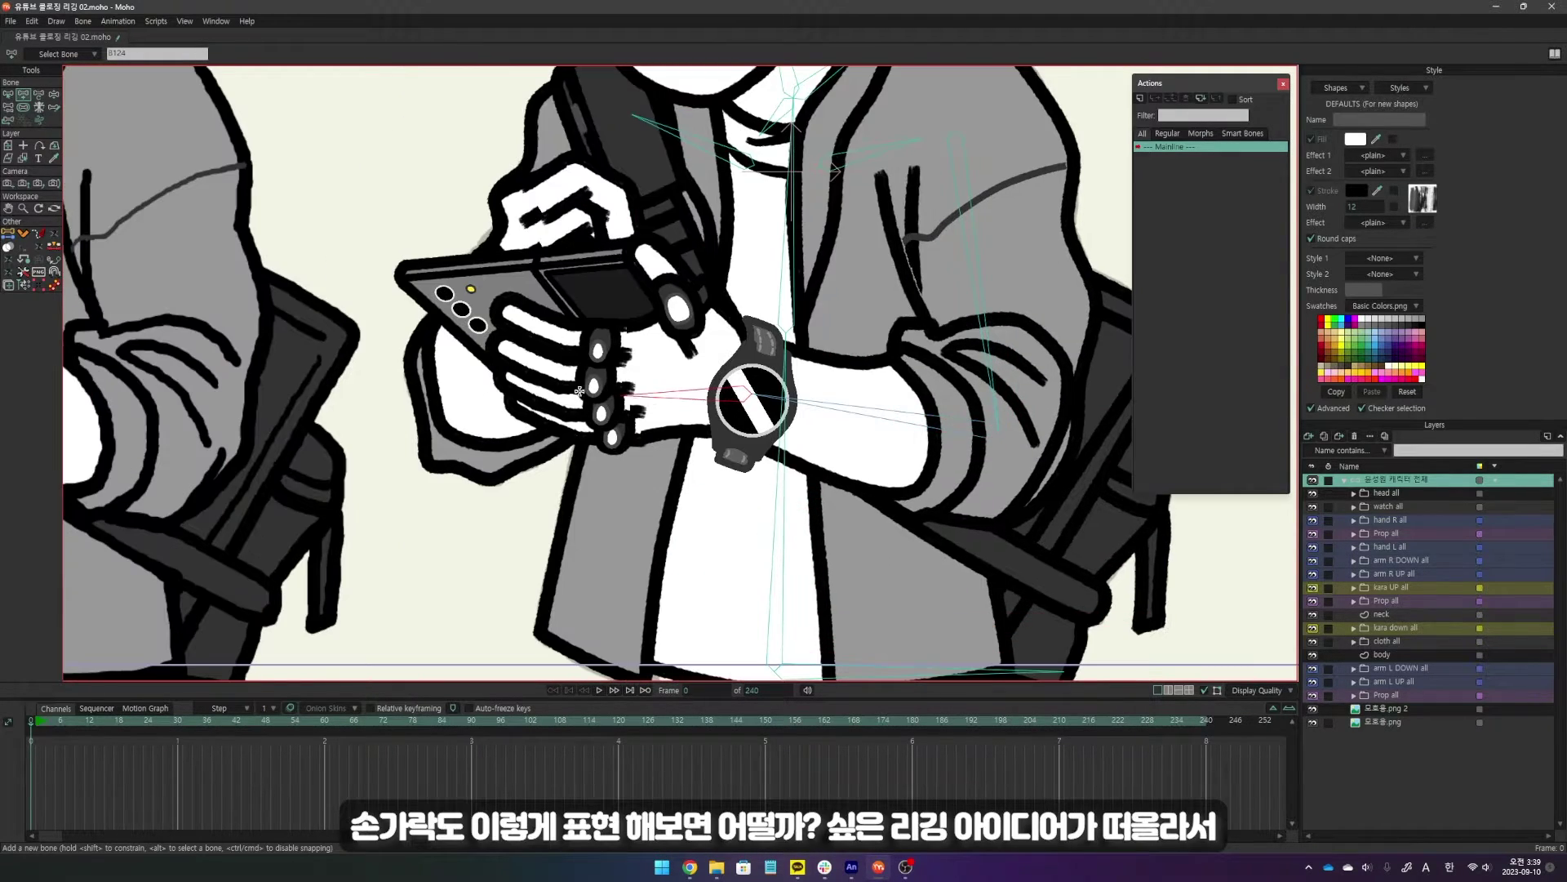
left_click_drag(510, 367, 512, 369)
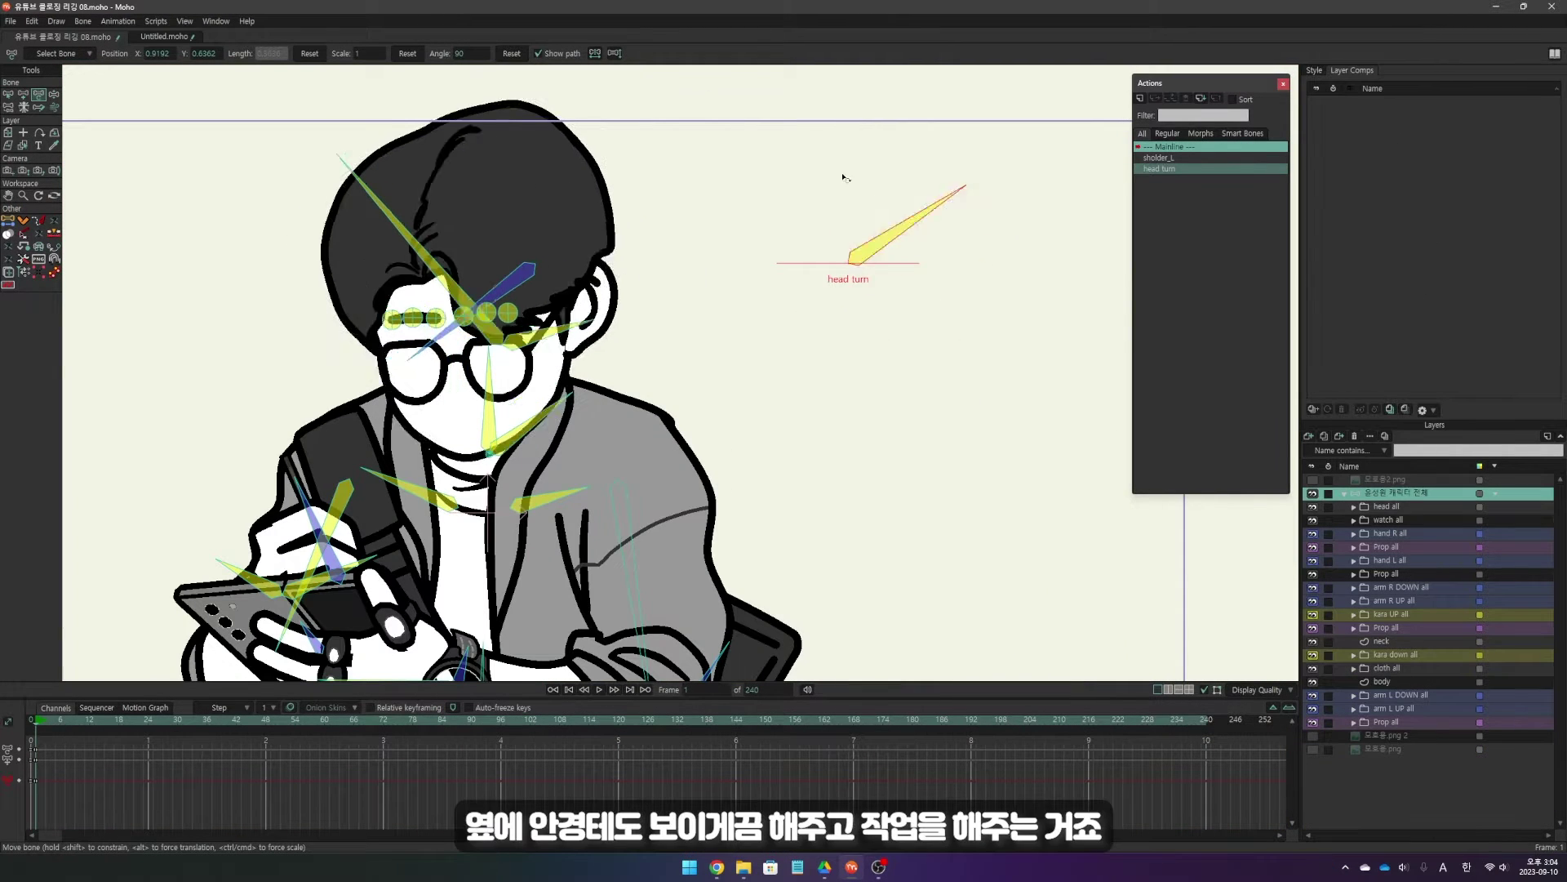
Test the head turn bone and adjust the collar corner points on the 회색셔츠 R layer.
left_click_drag(959, 249, 990, 374)
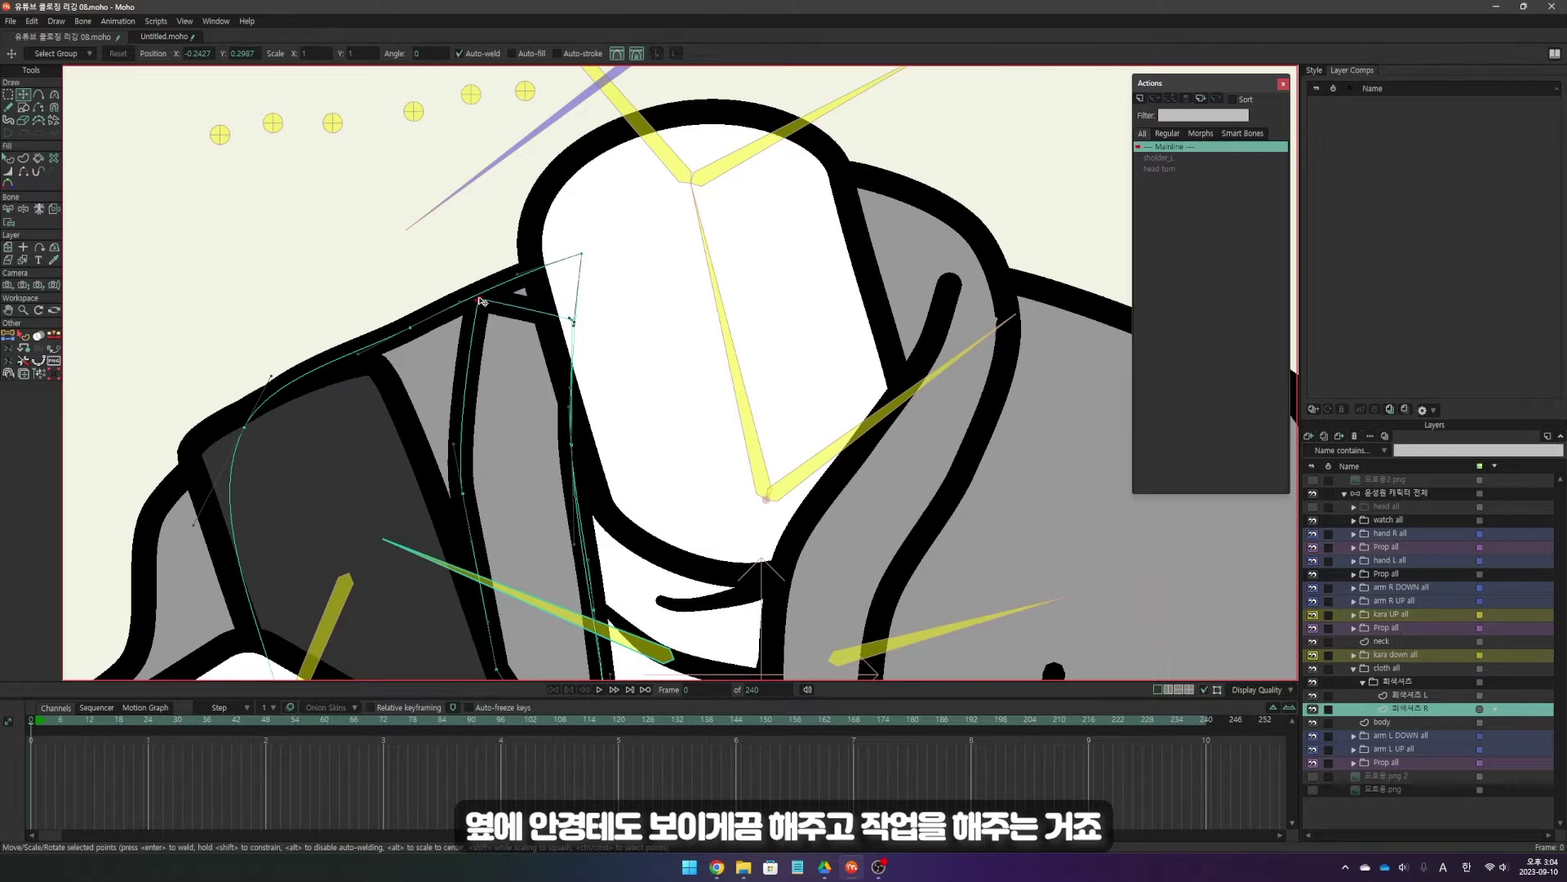
left_click(572, 318)
scroll(576, 320, "up", 2)
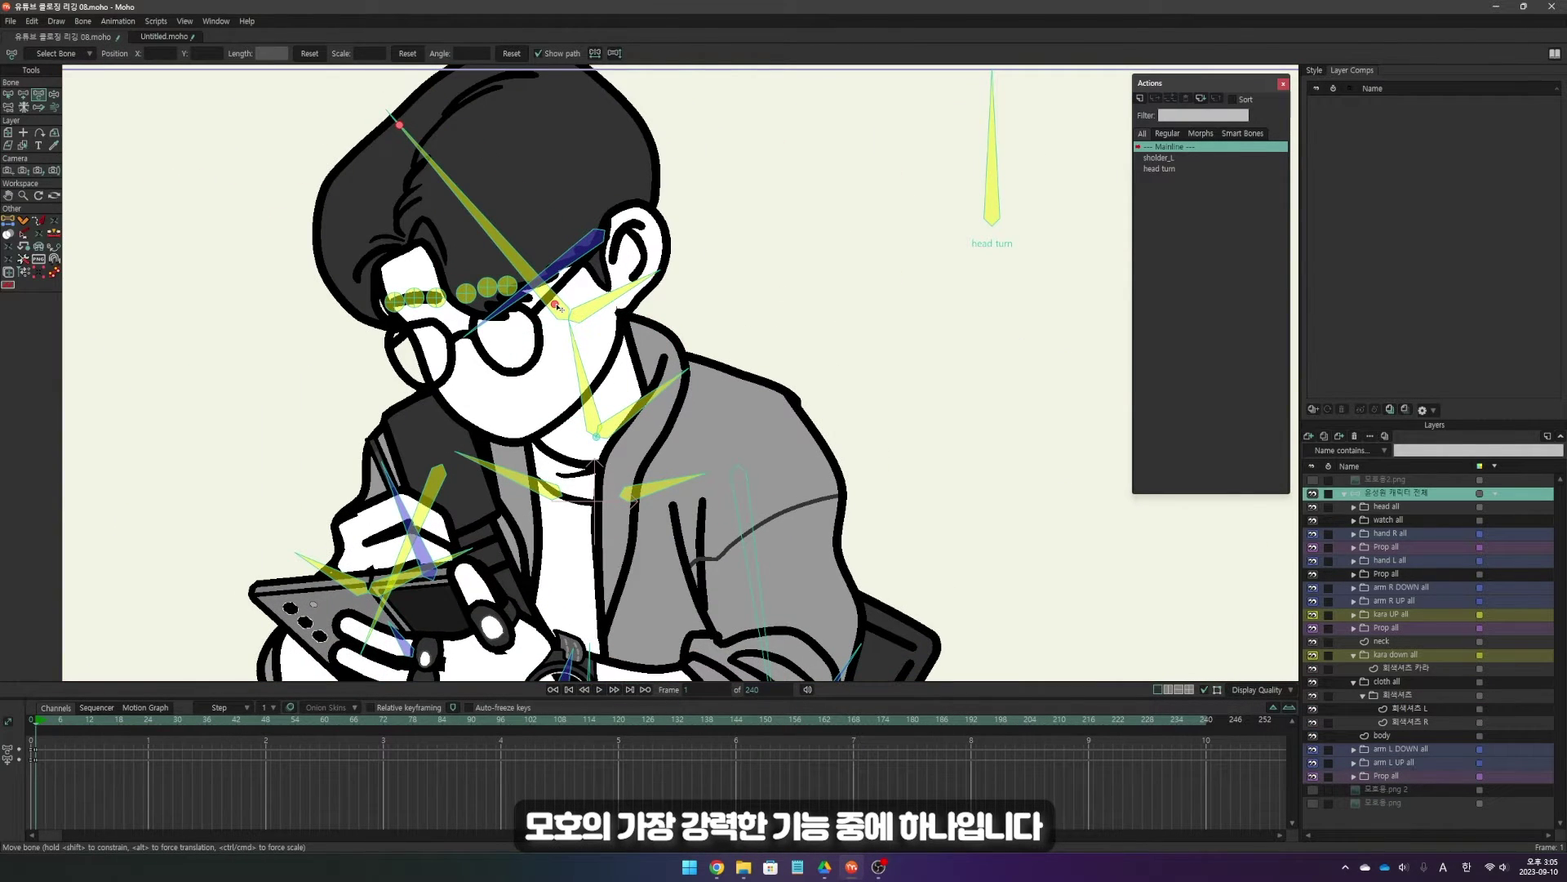
Test the head movement by pulling the main head bone and the short bone beside the ear.
left_click_drag(557, 307, 593, 234)
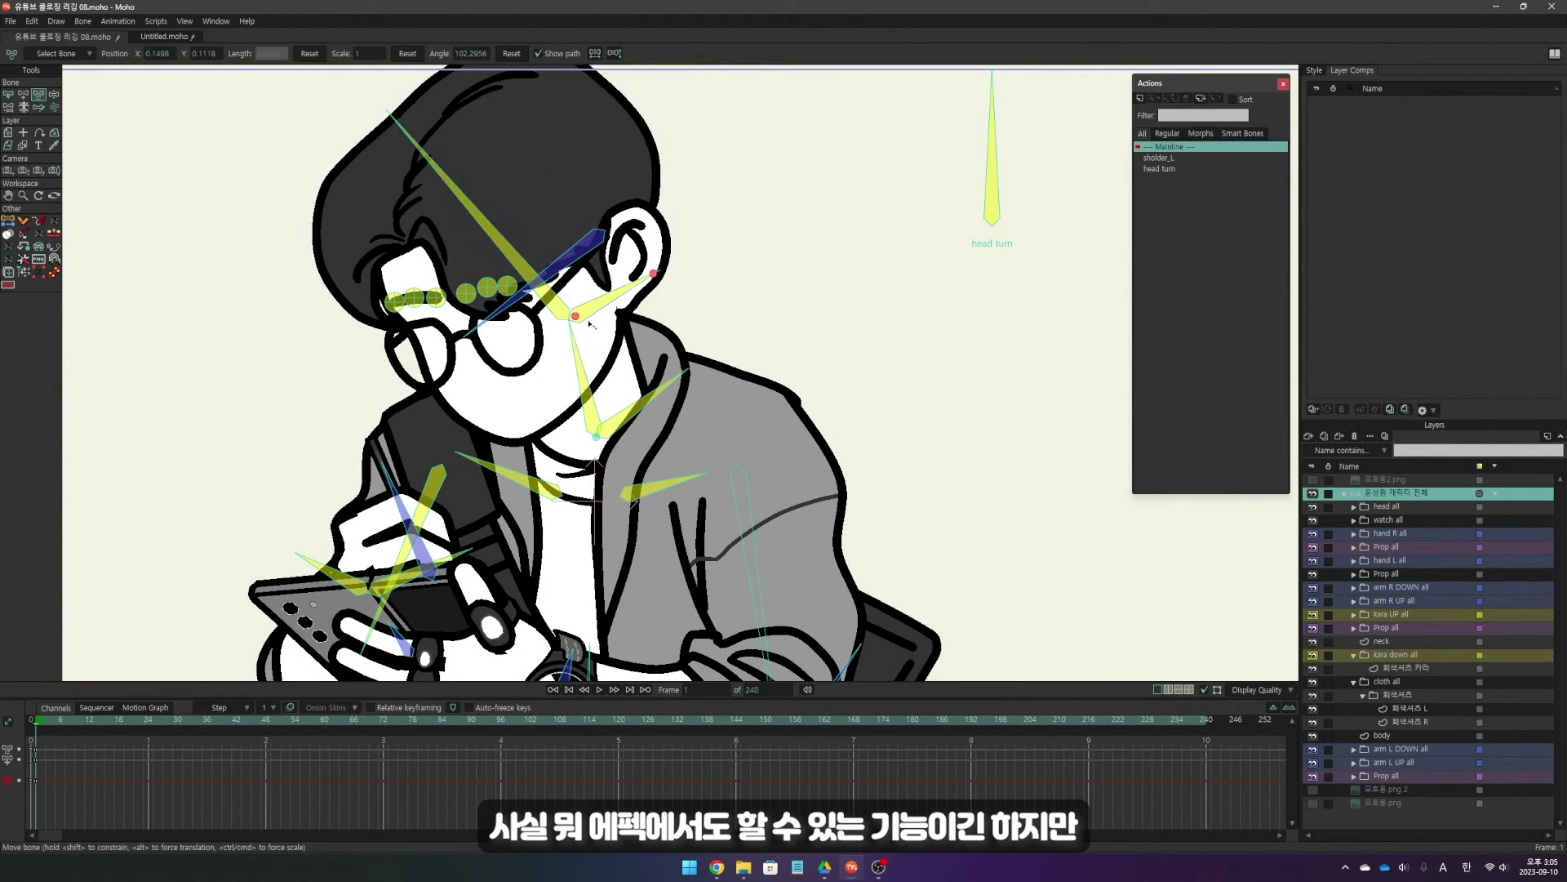
left_click_drag(591, 323, 584, 230)
scroll(653, 196, "down", 1)
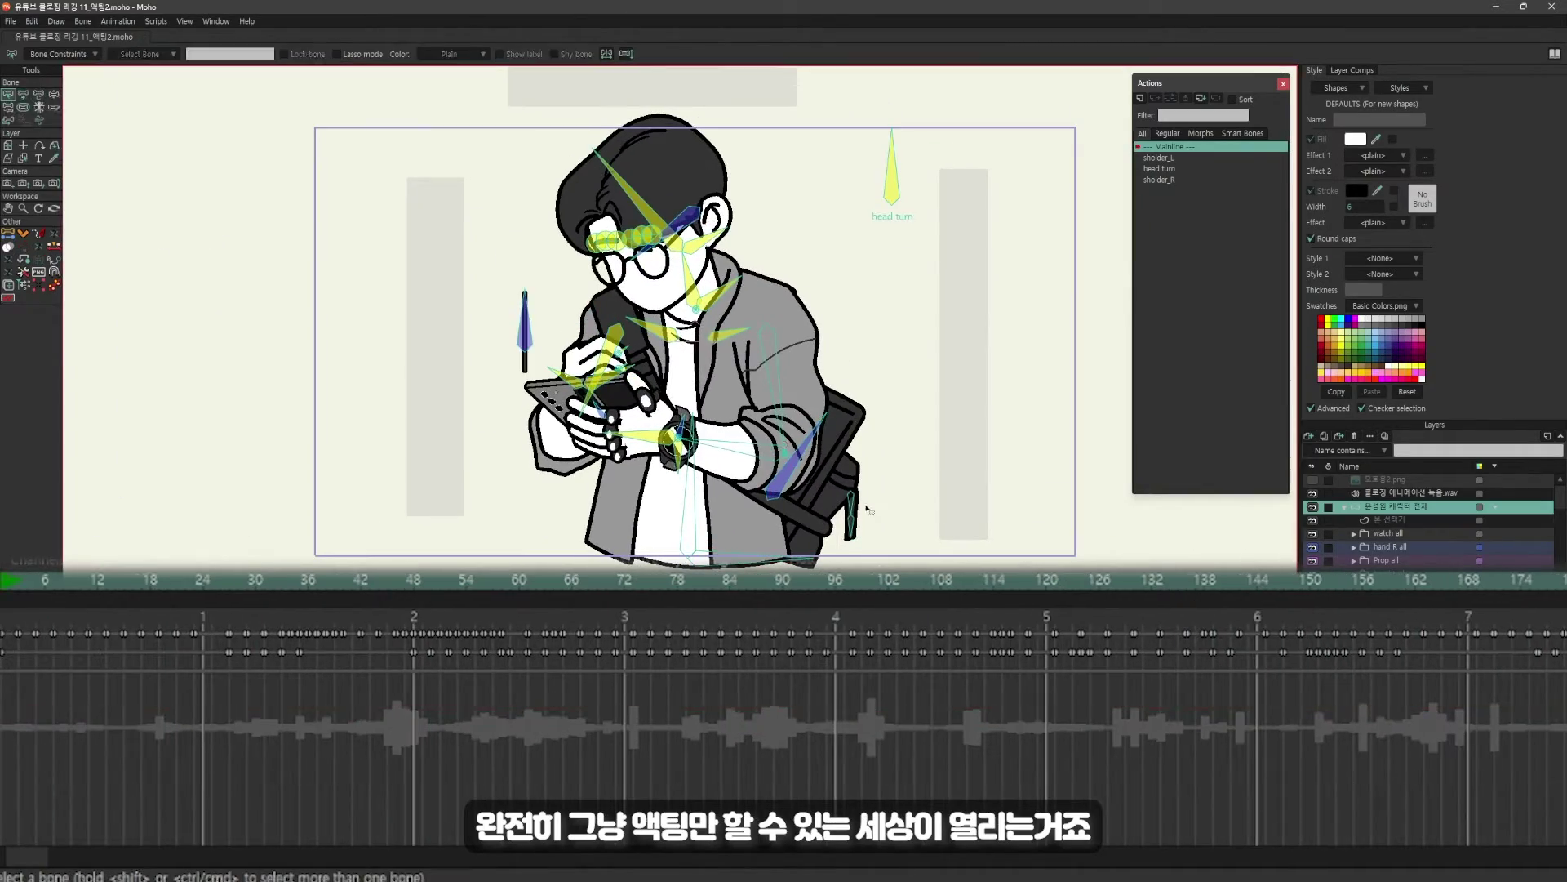
Examine the backpack bone's constraints, including its bone dynamics, and the linked arm bones around the phone.
scroll(891, 492, "up", 6)
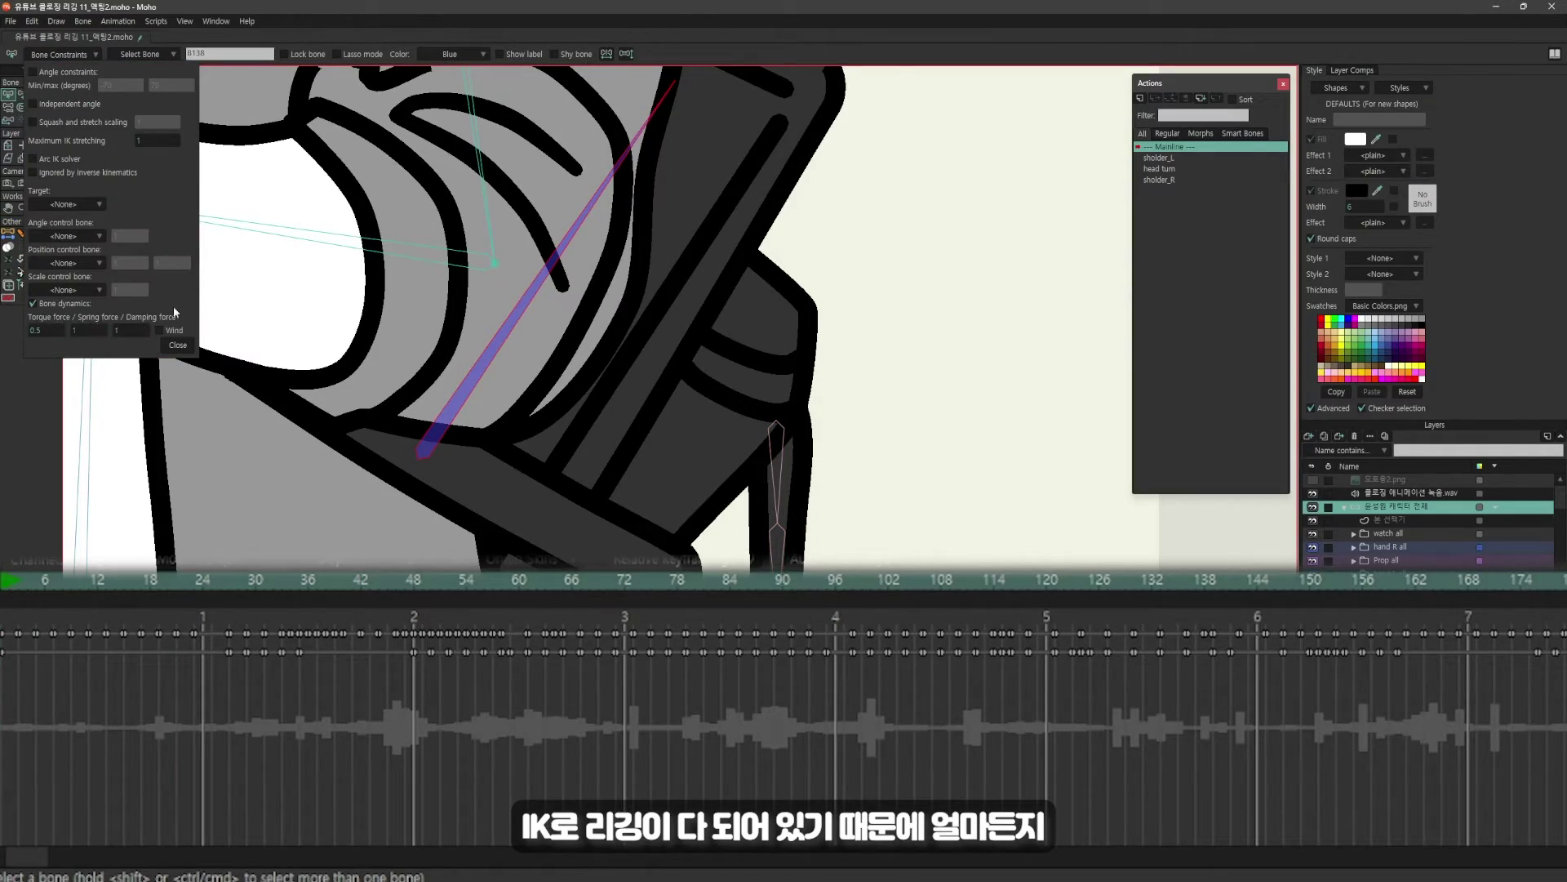
scroll(192, 348, "down", 4)
scroll(193, 348, "up", 5)
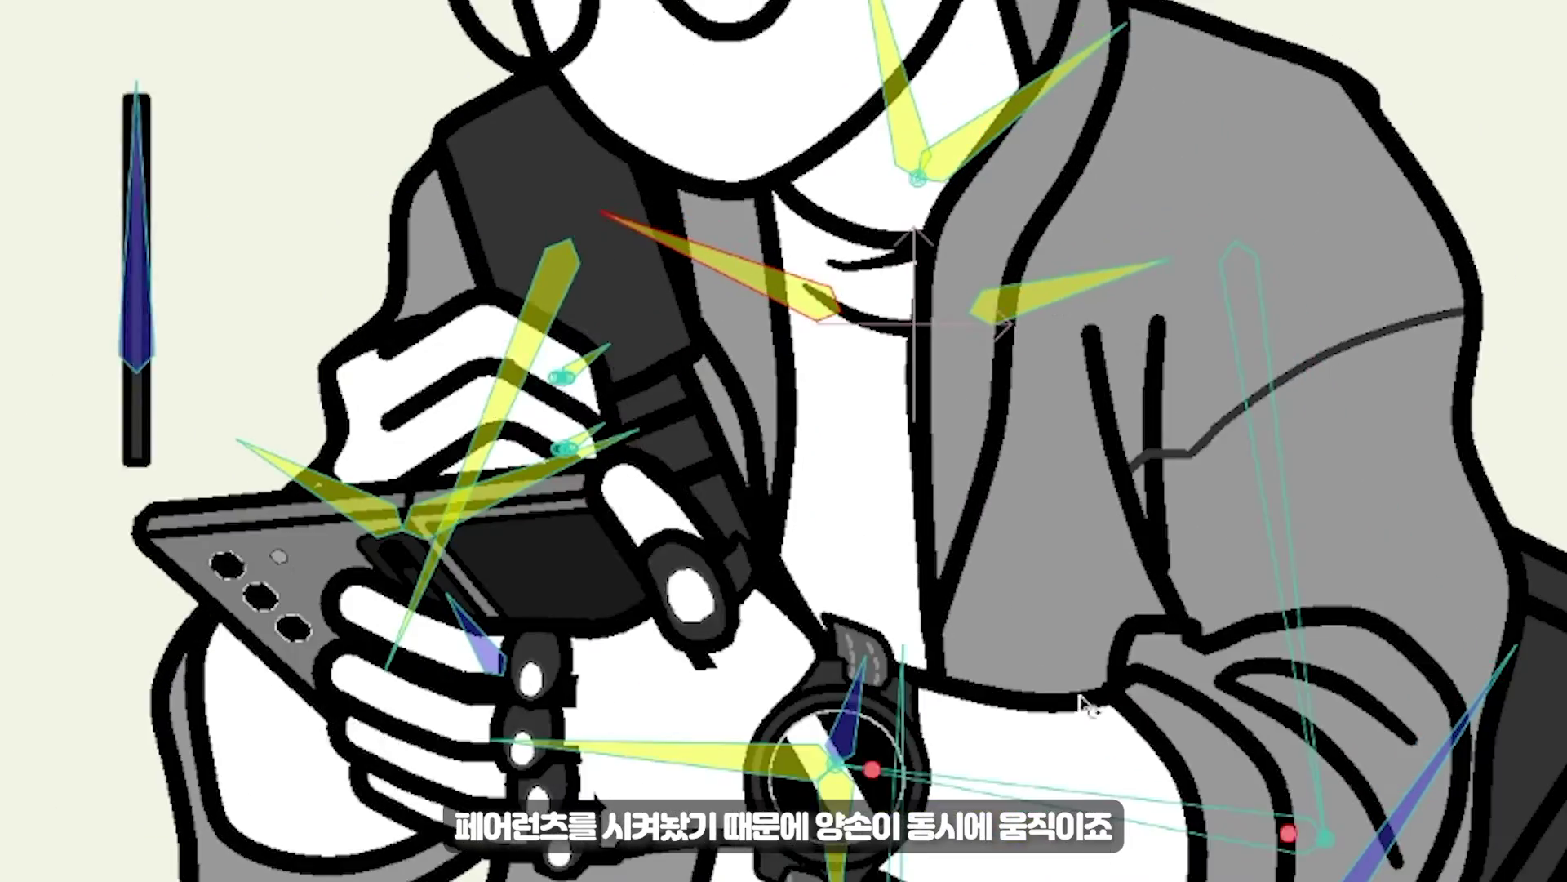
left_click(735, 186)
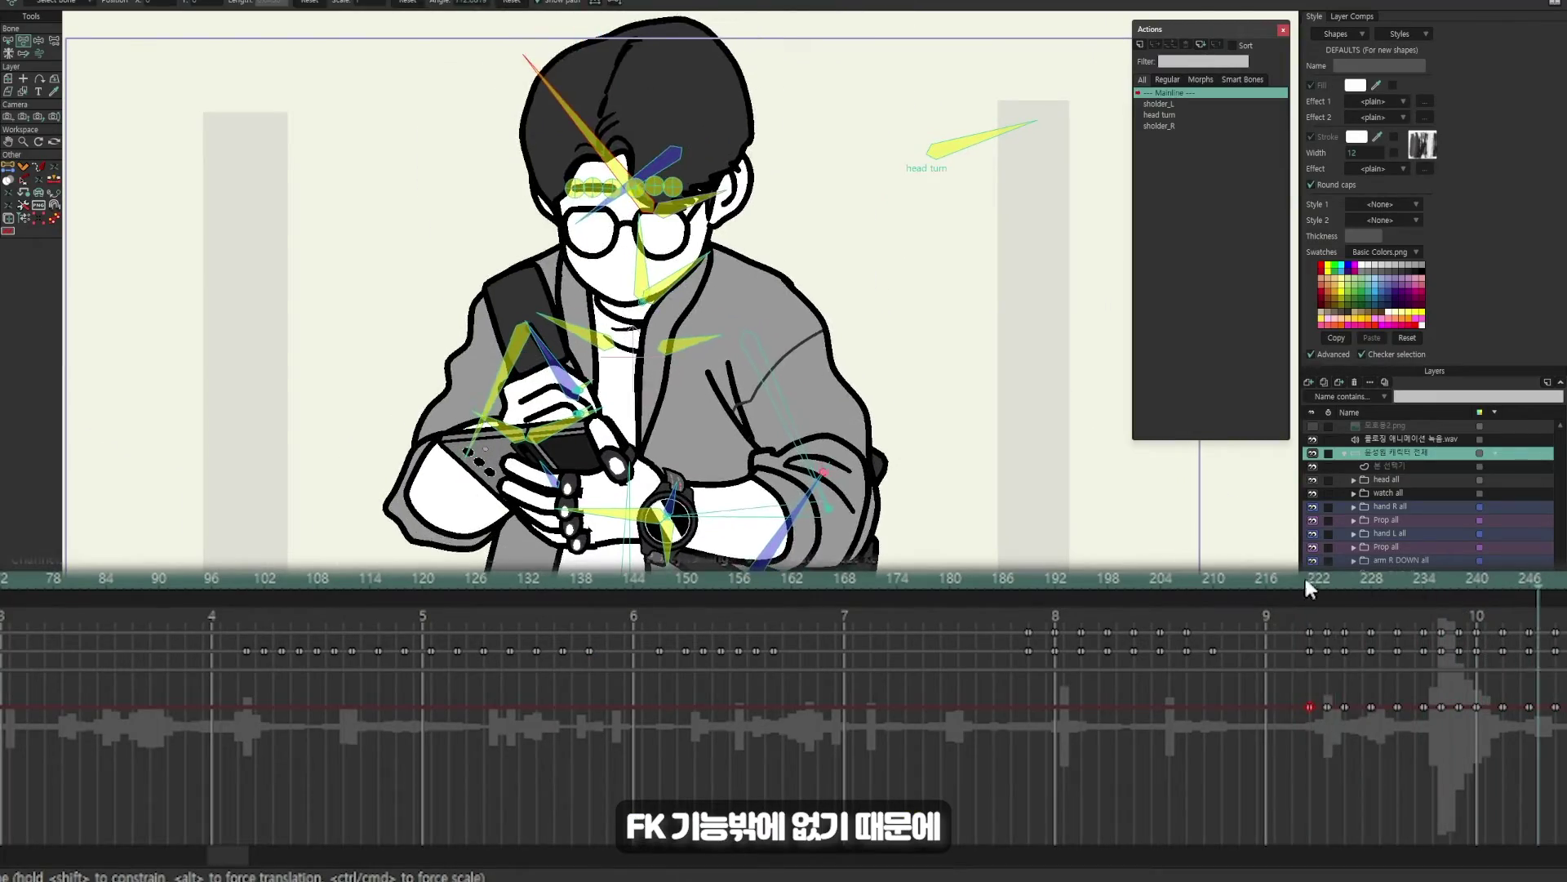
Go to about frame 221 on the timeline, then select the head bone and the head turn action.
left_click(1306, 579)
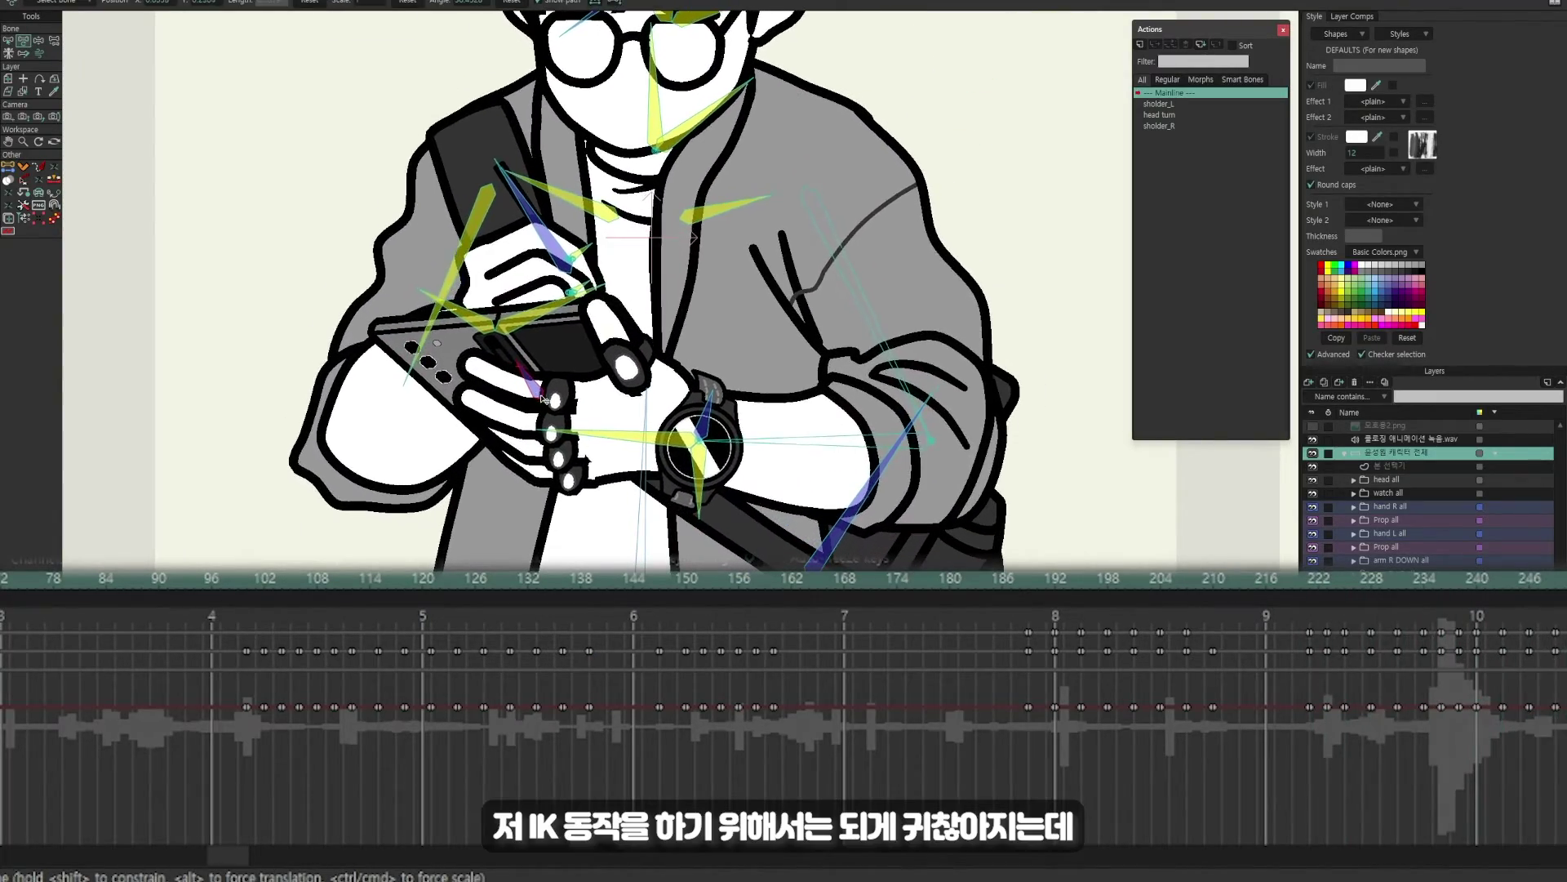
scroll(1369, 596, "left", 1)
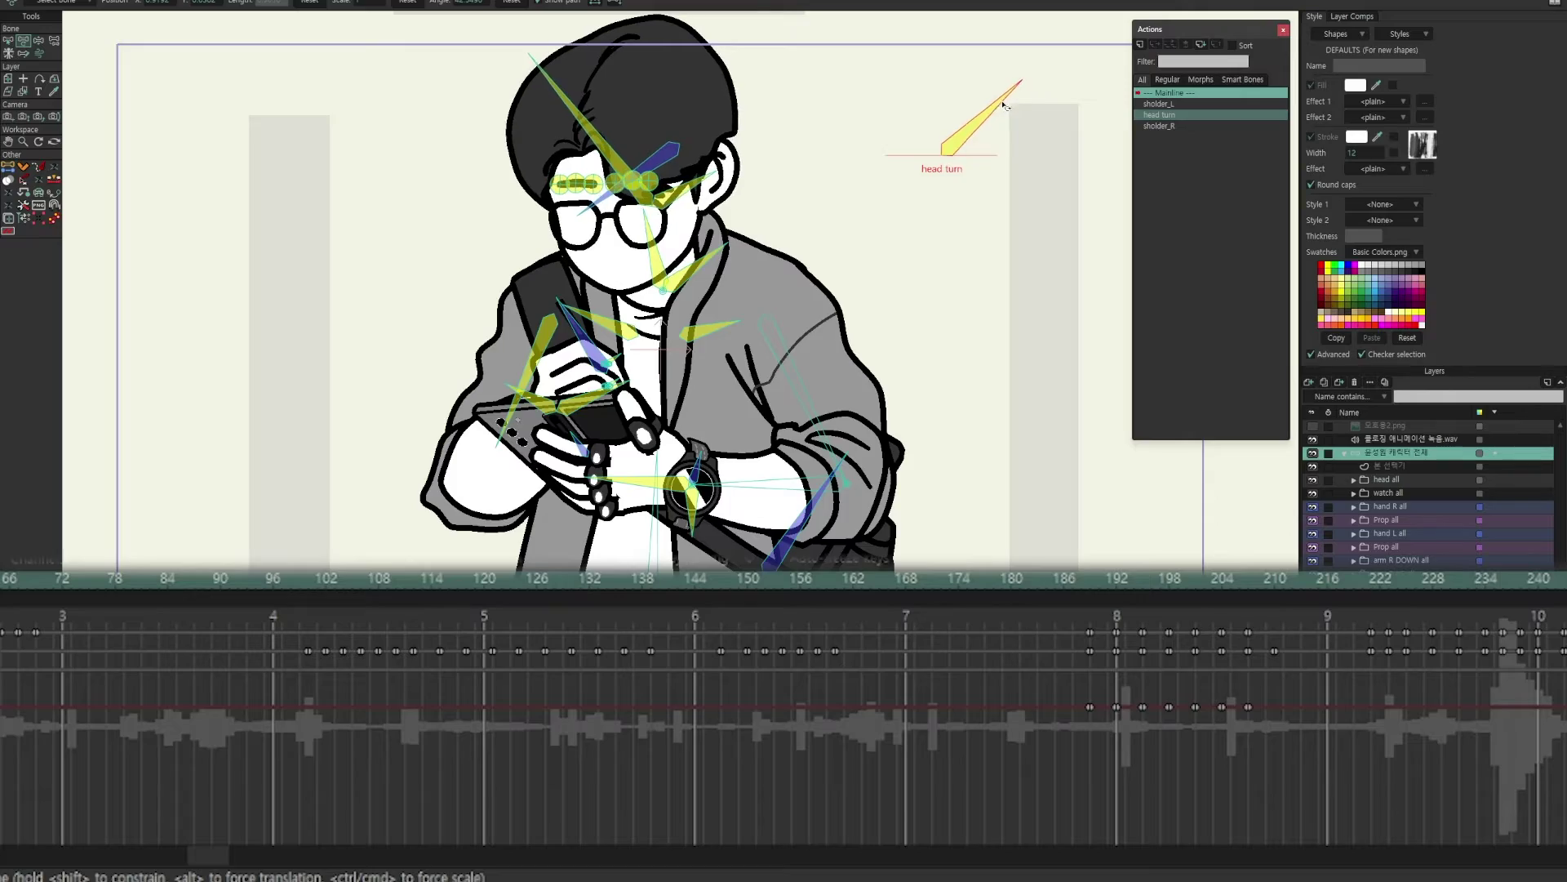
left_click(574, 129)
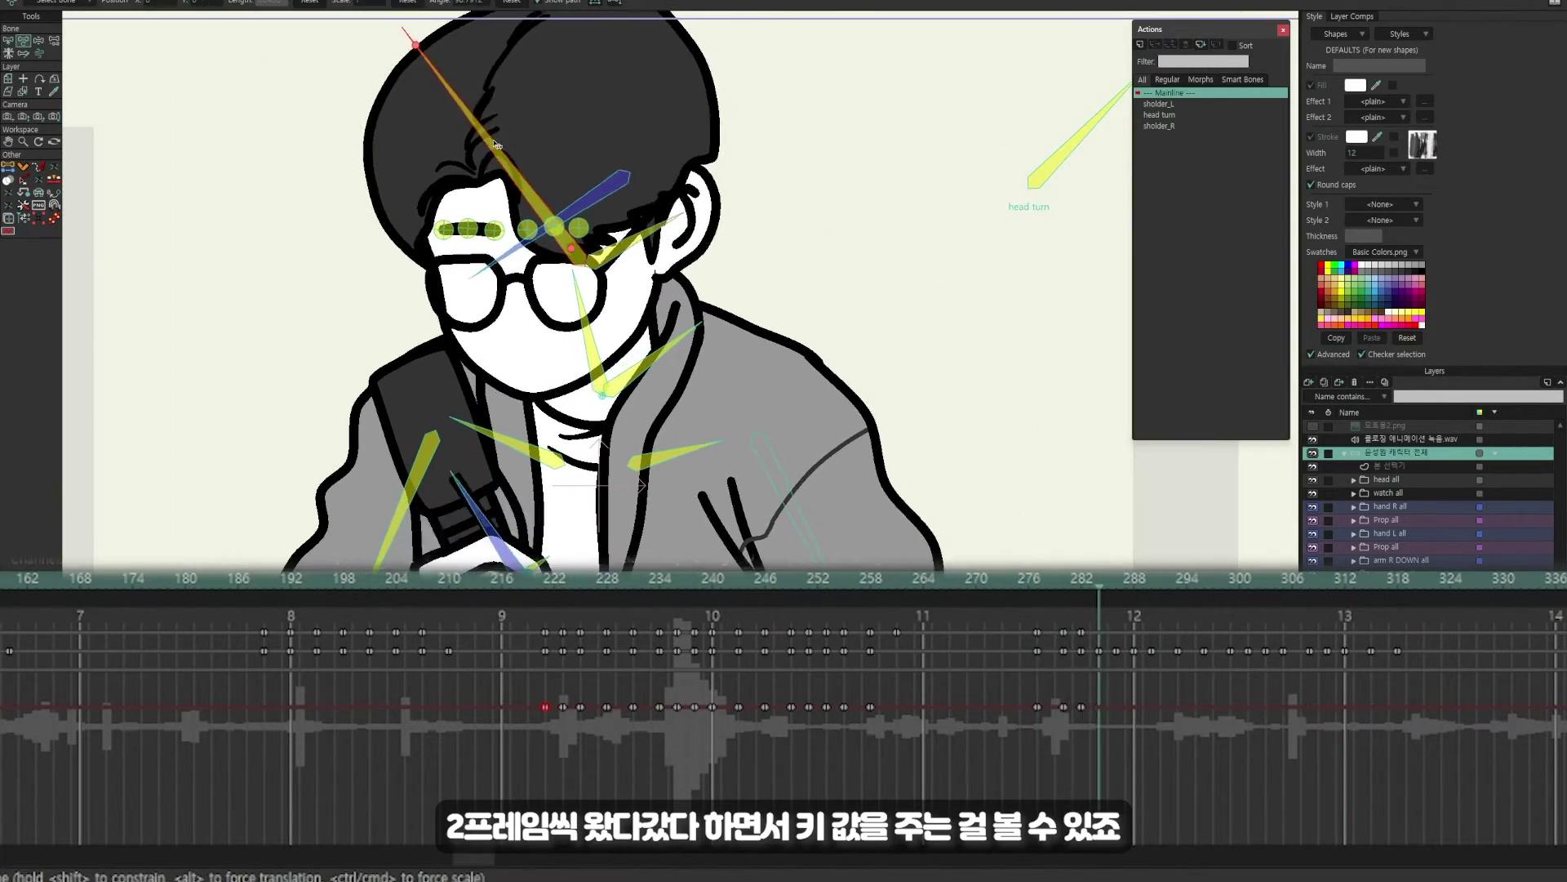
double_click(1159, 115)
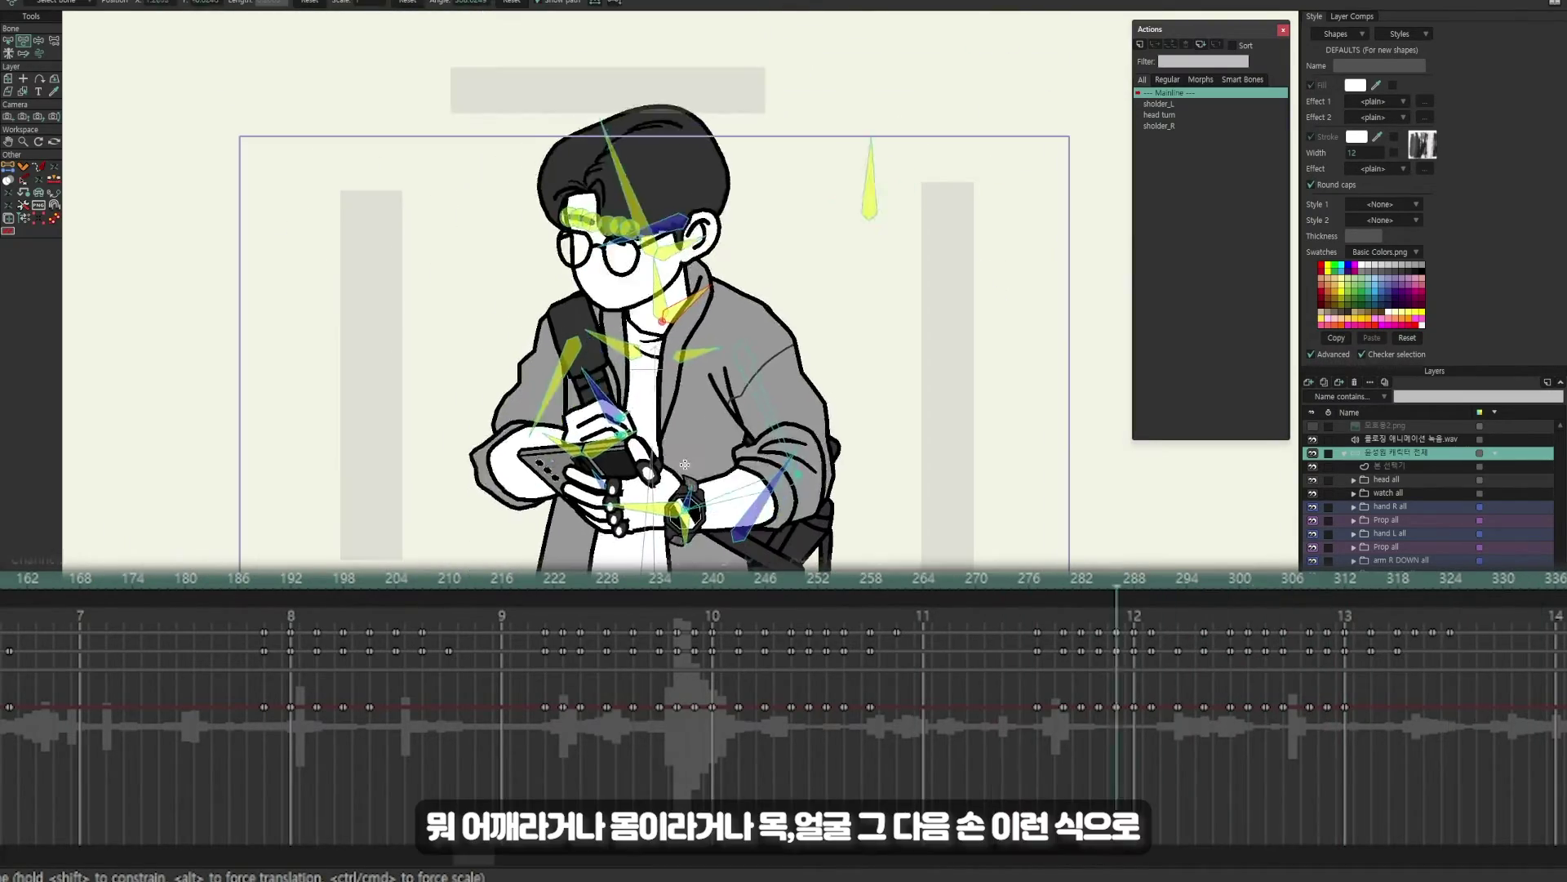
Select the angled neck bone's keyframes between about frames 298 and 321 and play the animation.
key("b")
left_click(1257, 707)
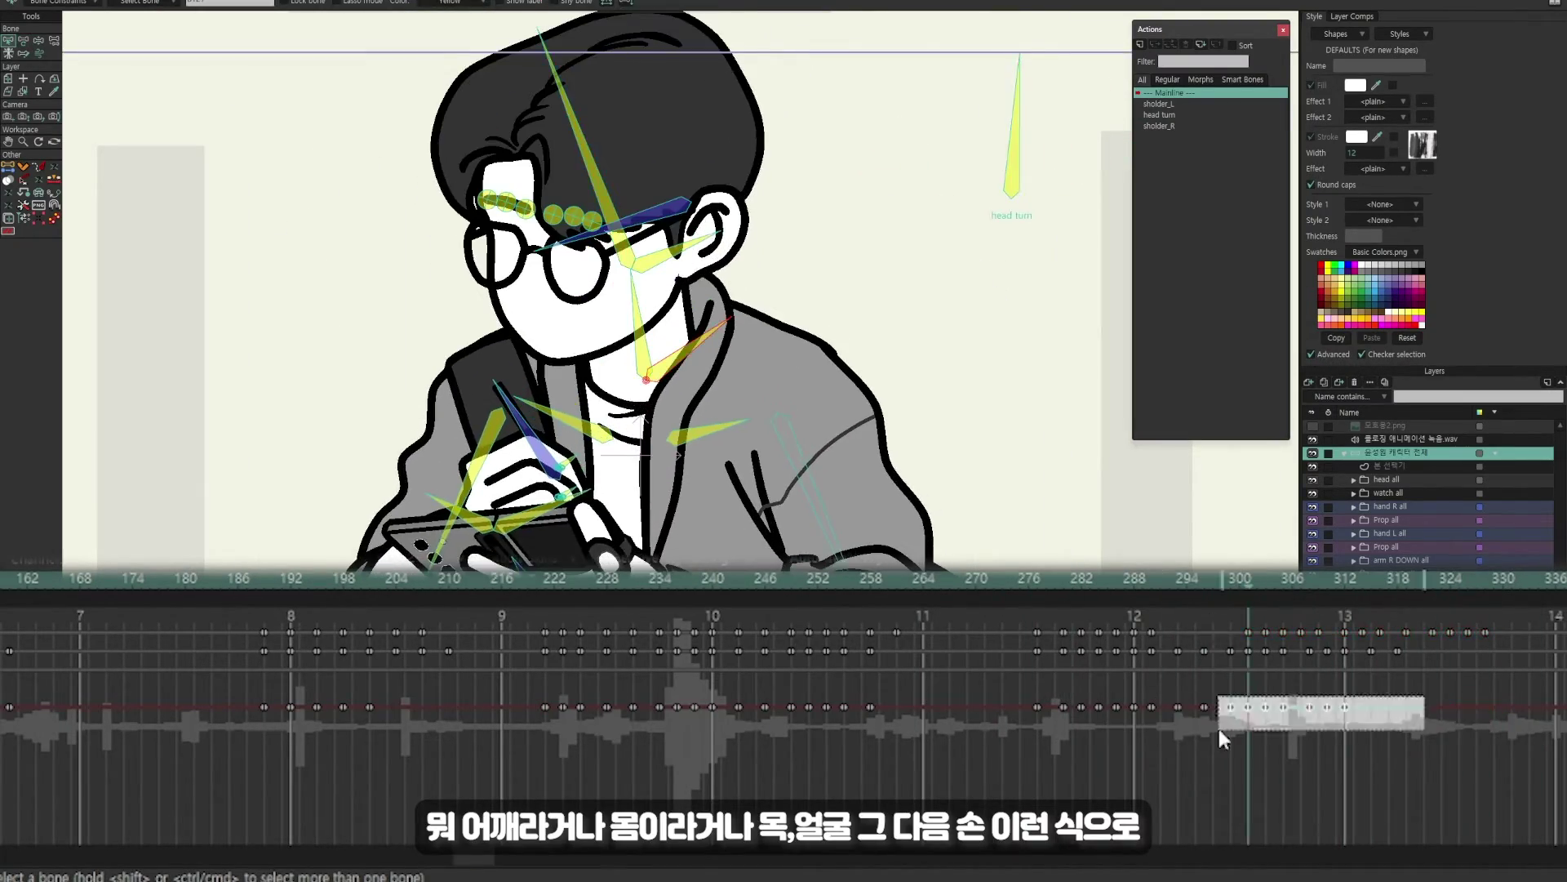
key("space")
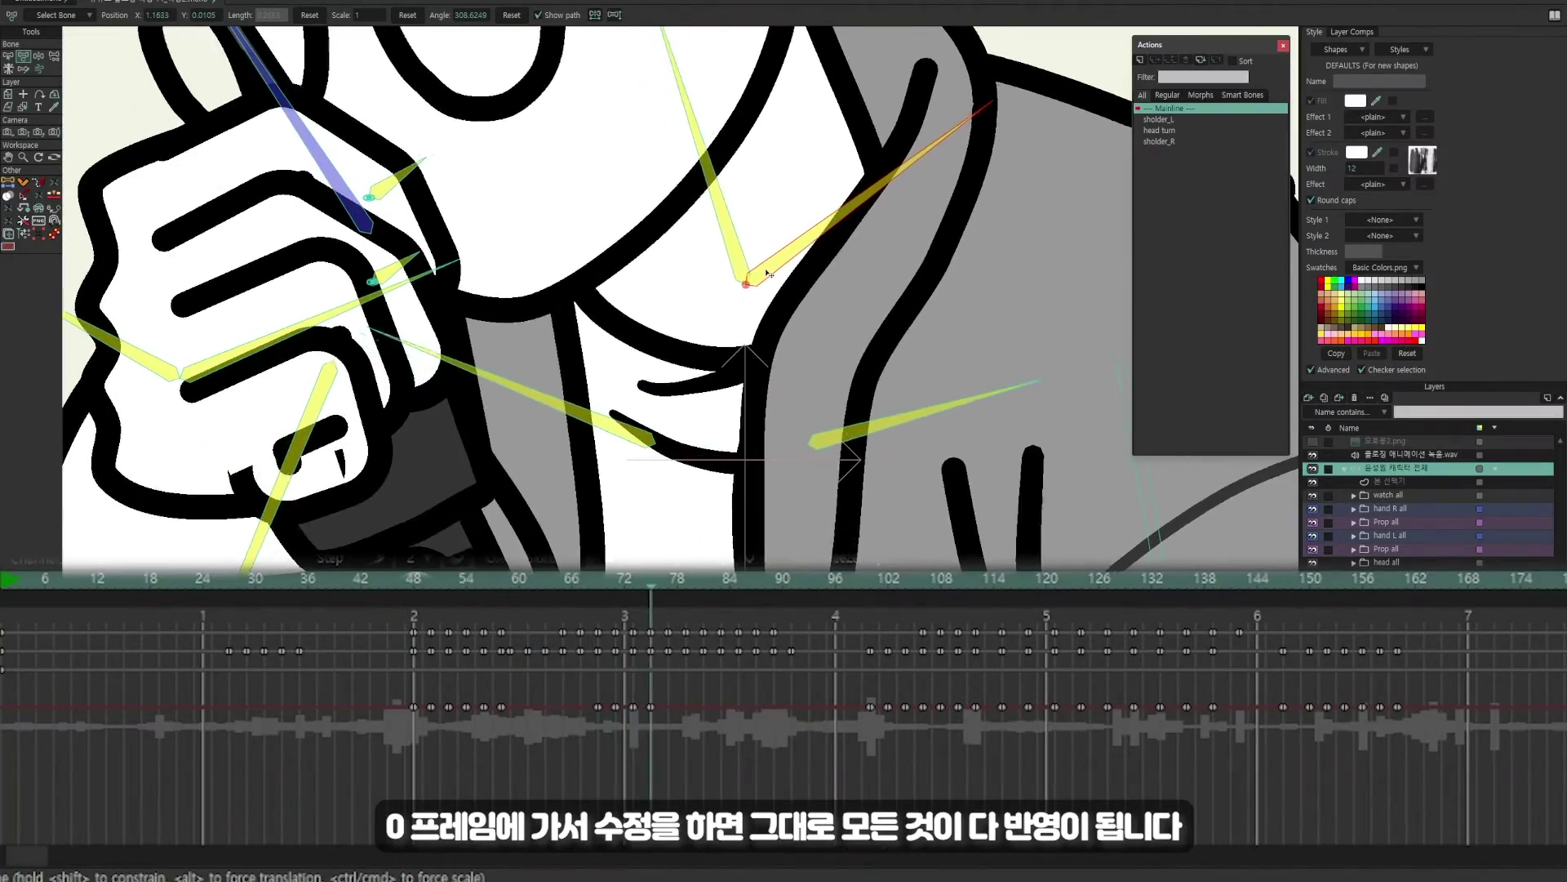
Select the neck bone's keyframes around frames 89 to 95 and go back to about frame 76.
left_click_drag(854, 628, 782, 629)
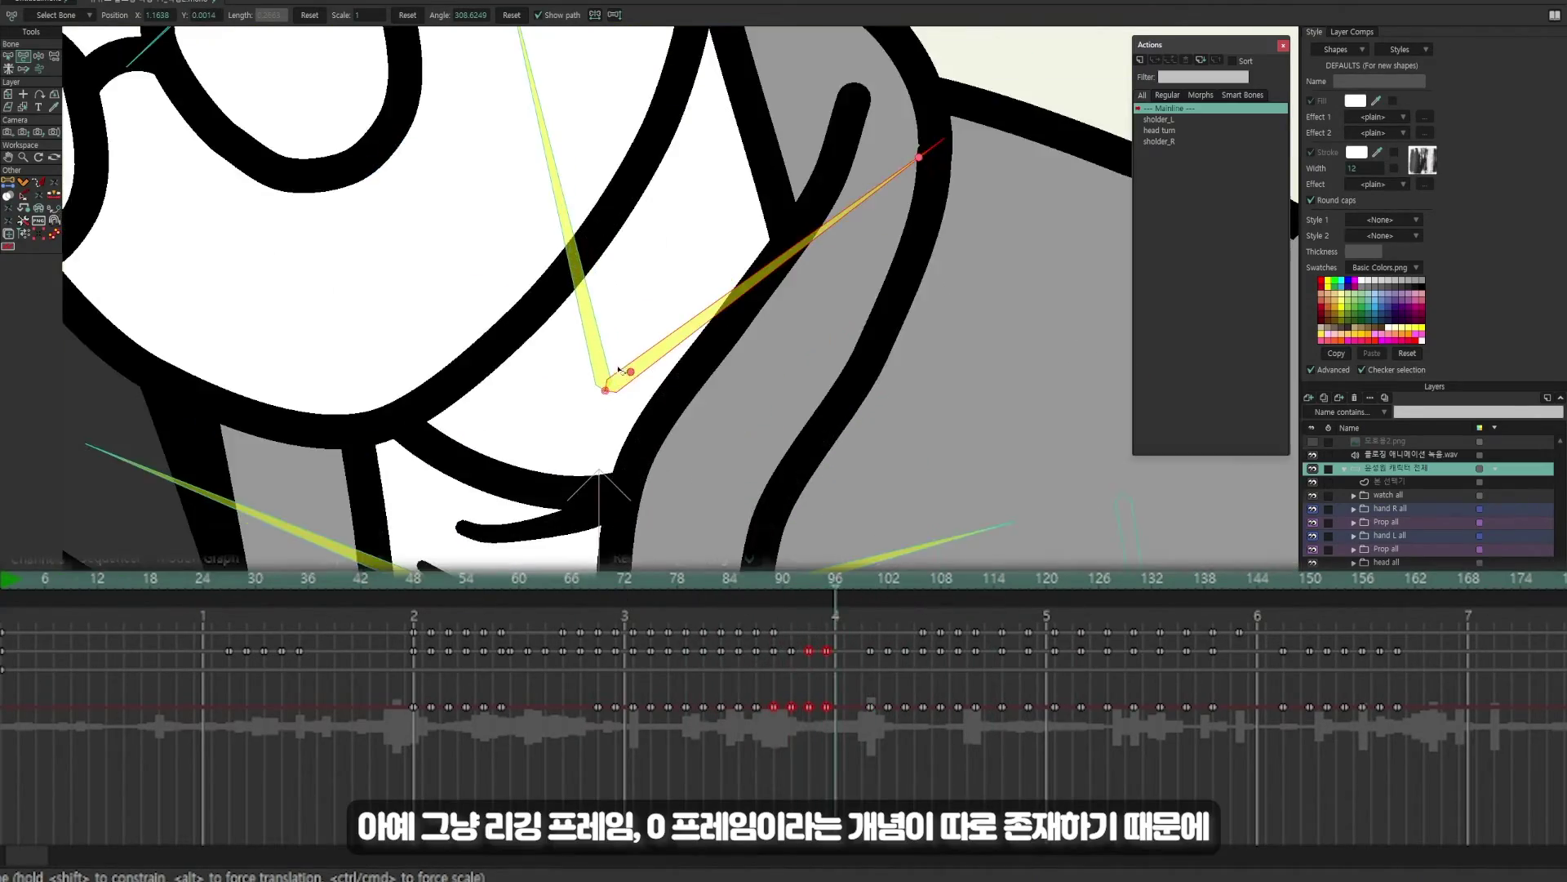
left_click(634, 582)
left_click(660, 598)
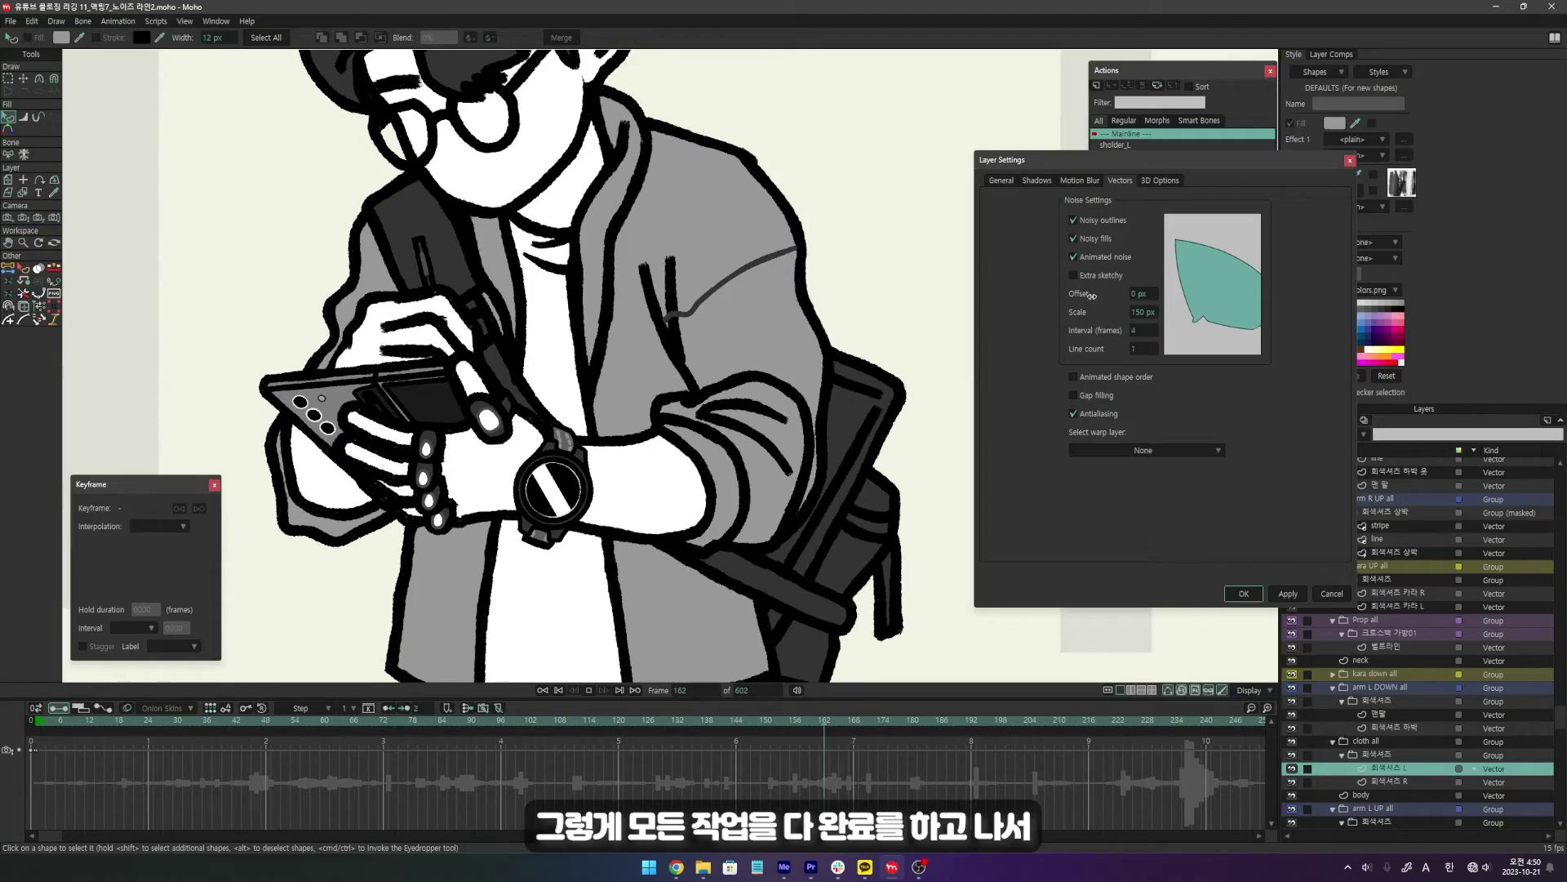
Pose the watch arm, both hands and the phone at frame 1 by moving the hand bone.
left_click_drag(771, 416, 756, 420)
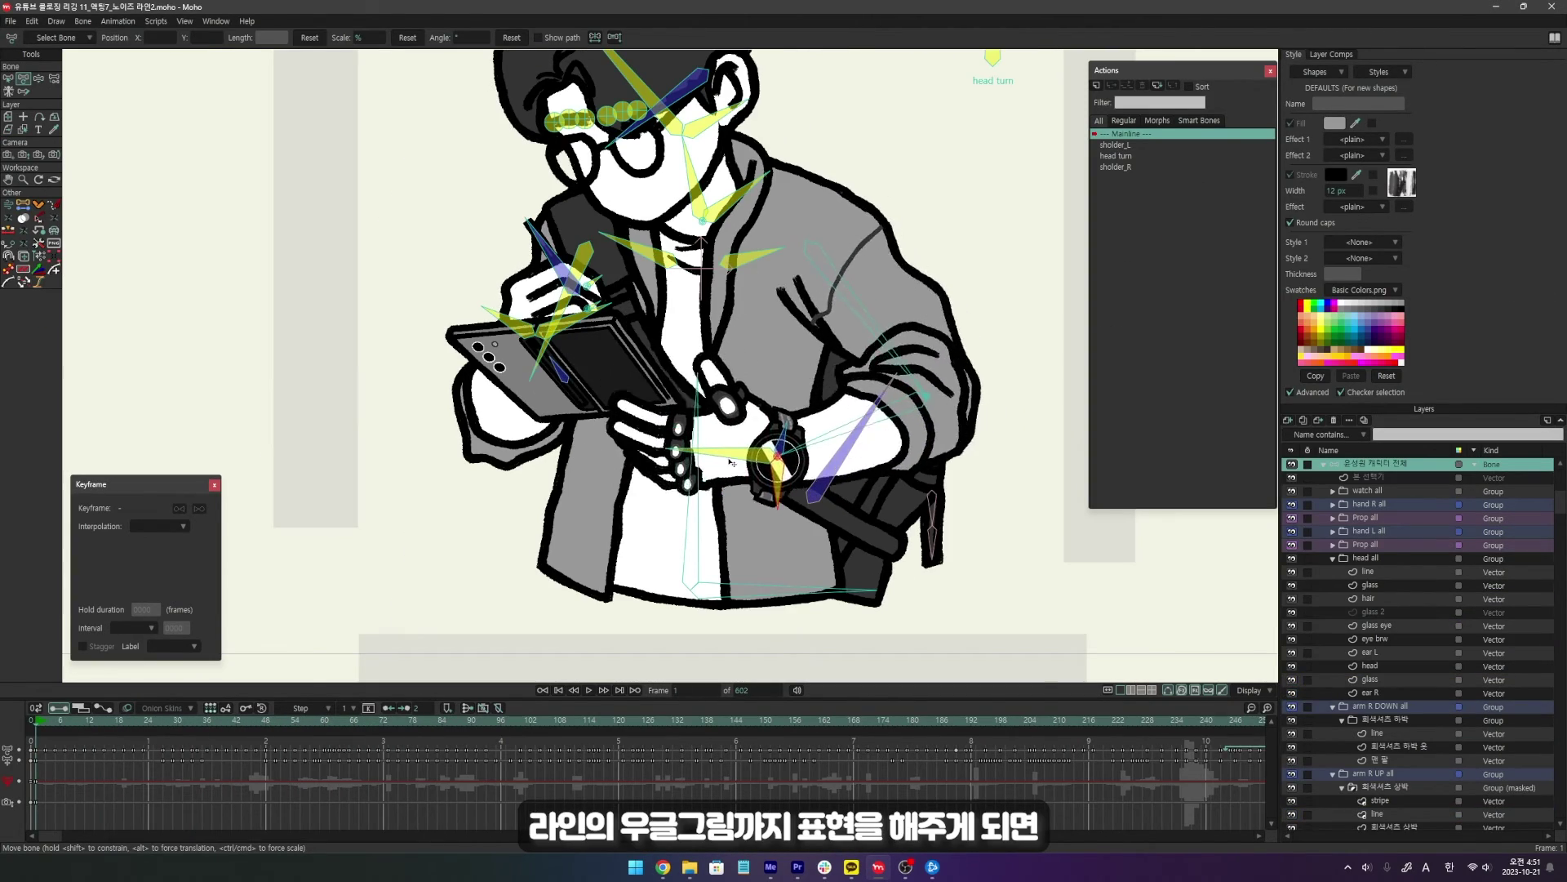
left_click_drag(731, 462, 580, 438)
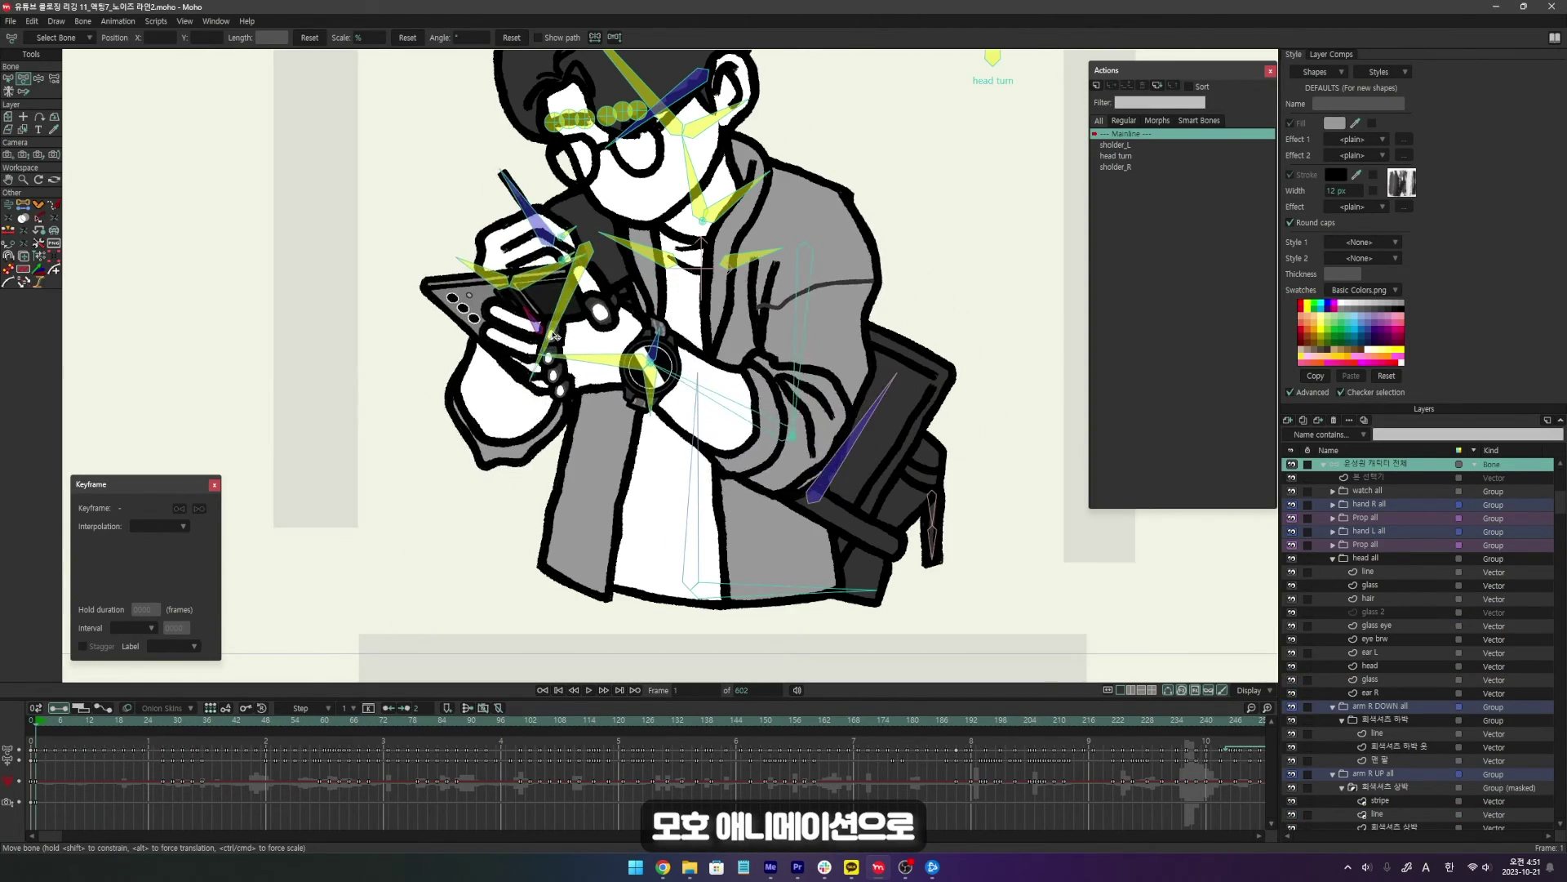